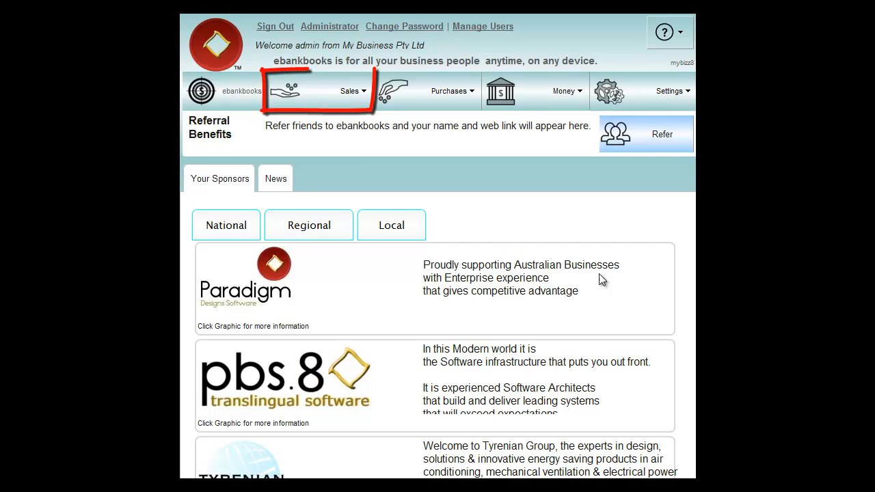
Open the Sales menu in the top navigation bar
{"action": "left_click", "coordinate": [320, 92]}
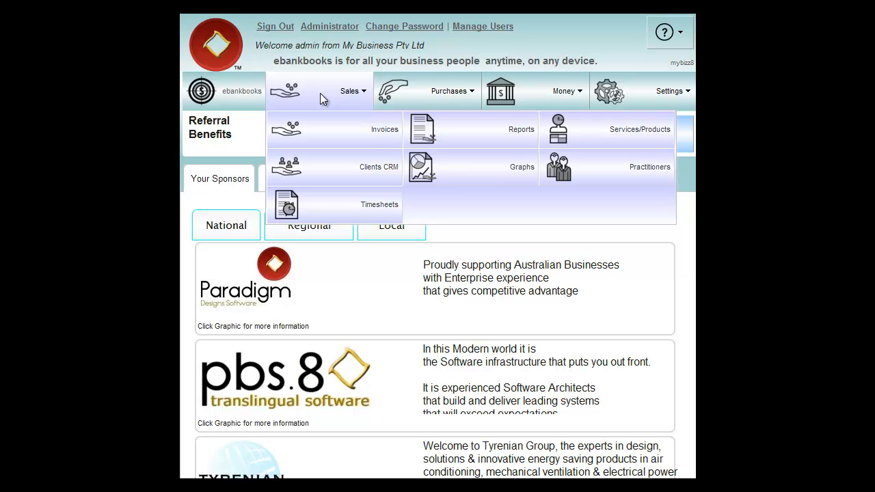
Choose Services/Products from the Sales menu to reach the empty item list
{"action": "left_click", "coordinate": [601, 131]}
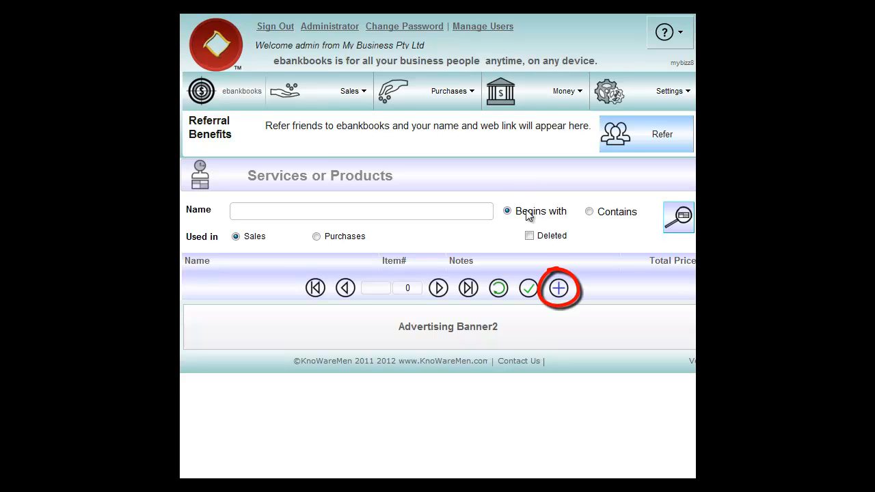
Start a new item named 'Product 1' in the Software category
{"action": "left_click", "coordinate": [559, 290]}
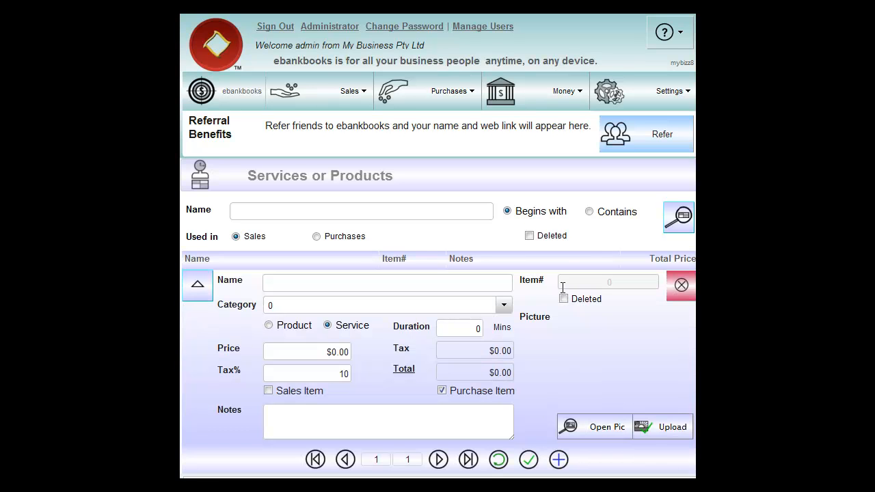
{"action": "type", "text": "P"}
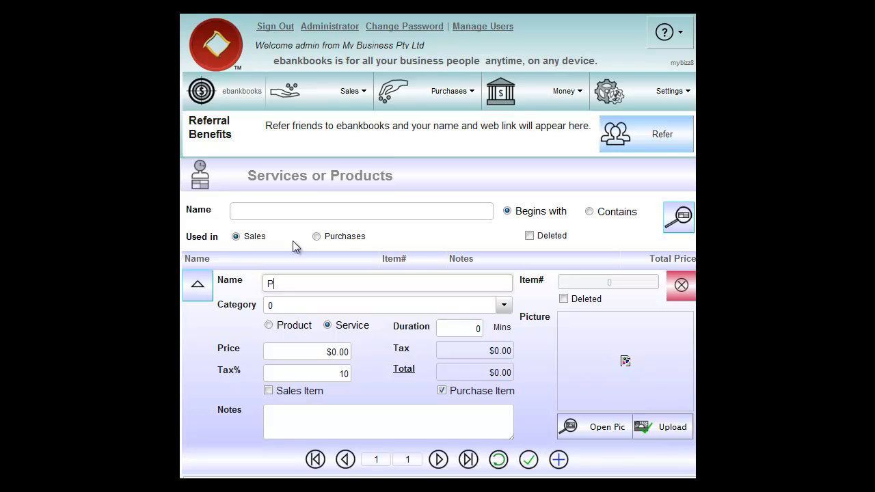
{"action": "type", "text": "roduct 1"}
{"action": "left_click", "coordinate": [504, 306]}
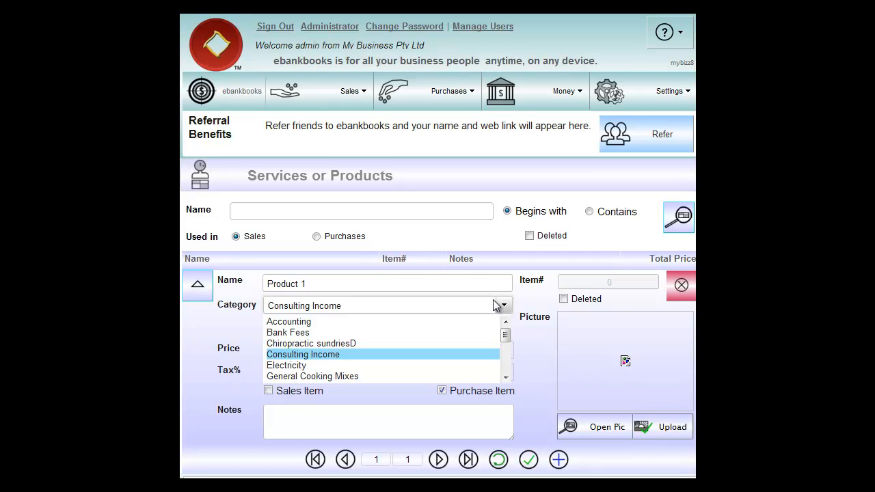
{"action": "scroll", "coordinate": [504, 377], "scroll_direction": "down", "scroll_amount": 3}
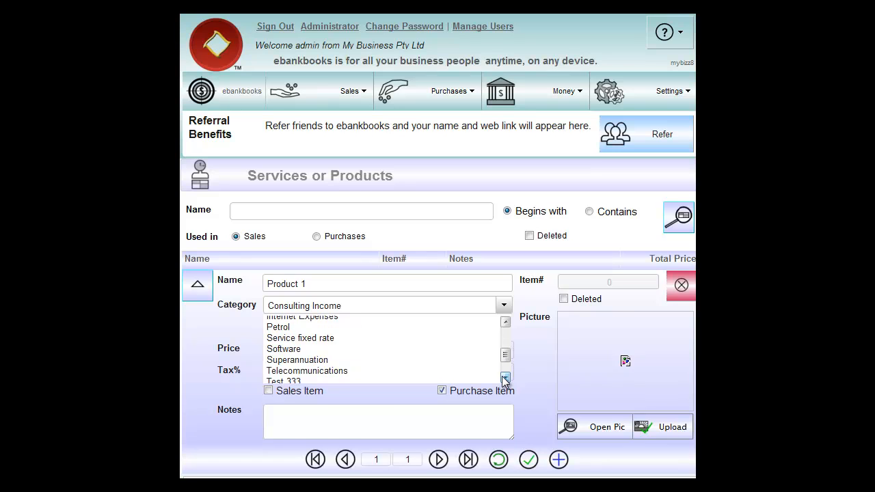
{"action": "left_click", "coordinate": [298, 349]}
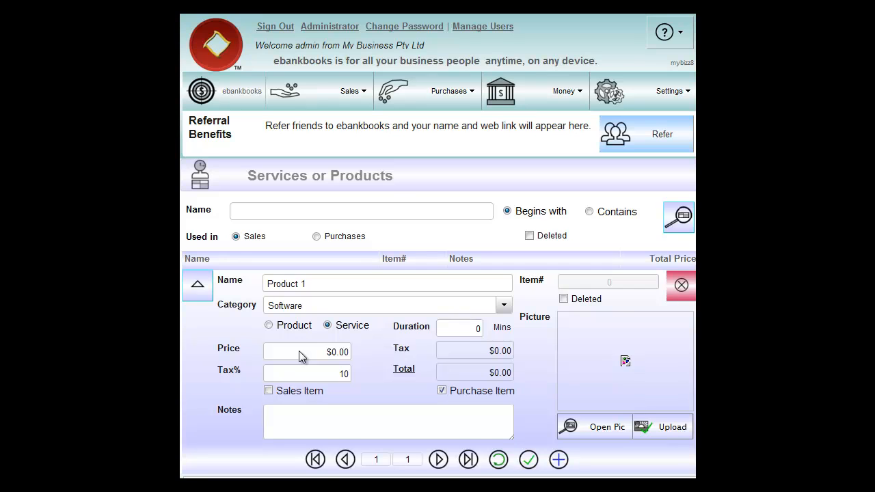
Make it a product priced 3,677 and mark it as a sales item
{"action": "left_click", "coordinate": [269, 326]}
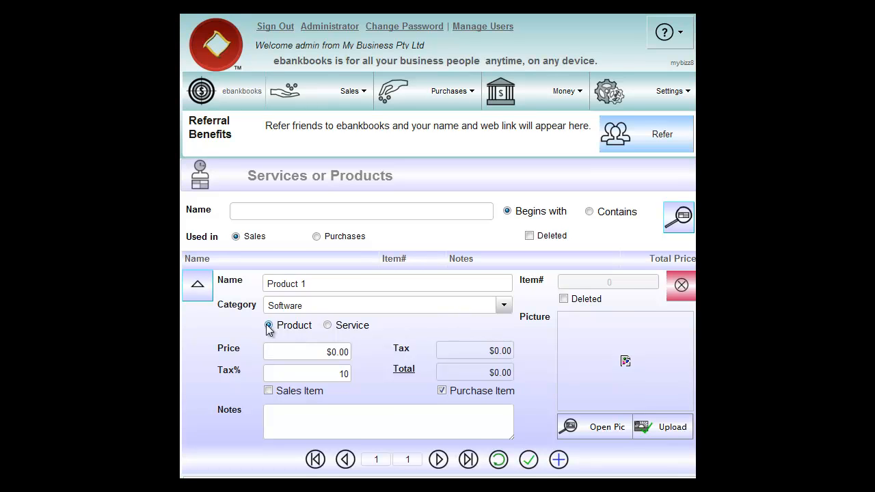
{"action": "left_click", "coordinate": [318, 352]}
{"action": "left_click_drag", "start_coordinate": [319, 352], "coordinate": [358, 353]}
{"action": "type", "text": "3,"}
{"action": "type", "text": "677"}
{"action": "key", "text": "Tab"}
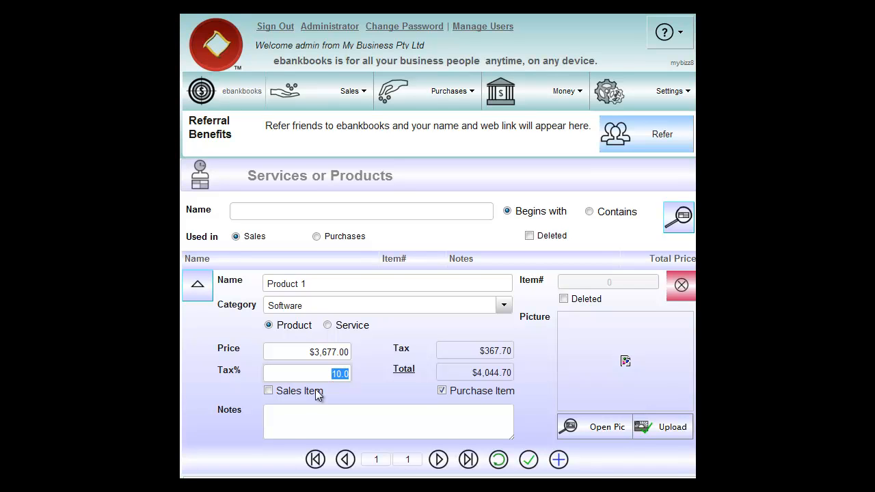
{"action": "left_click", "coordinate": [268, 391]}
Add the note 'This is a new product' and save Product 1 as item 12
{"action": "left_click", "coordinate": [313, 419]}
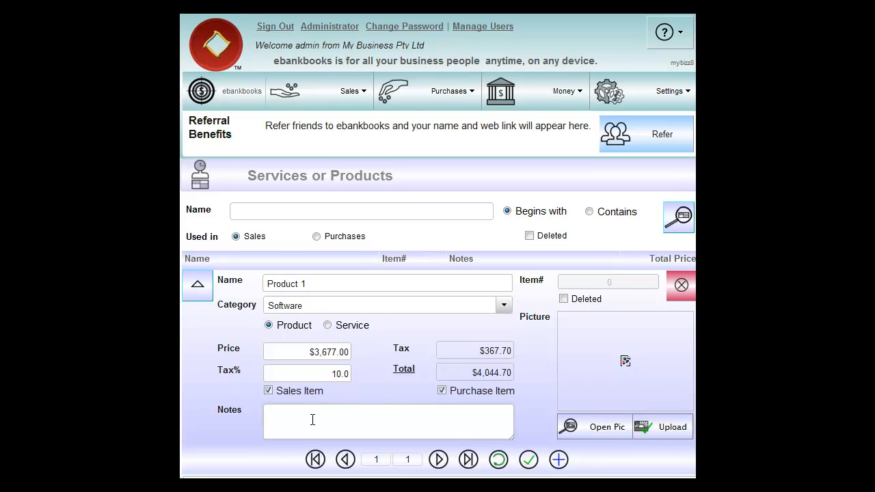
{"action": "type", "text": "This is a new product"}
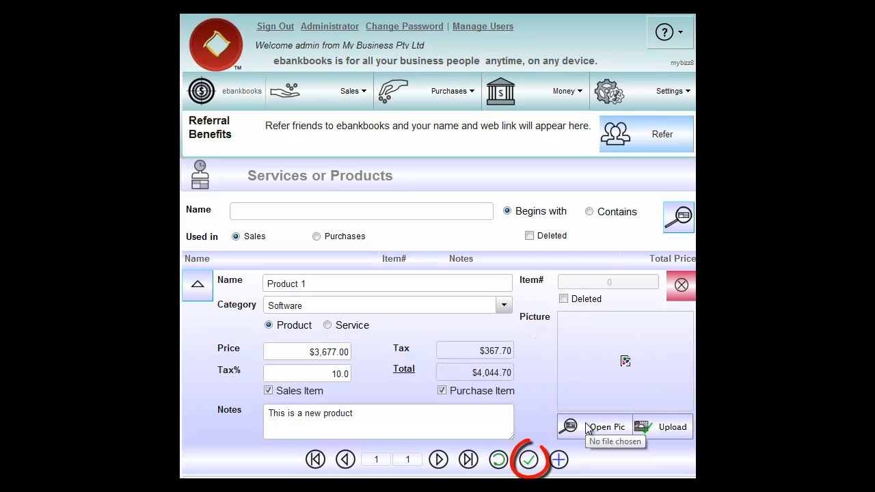
{"action": "left_click", "coordinate": [527, 459]}
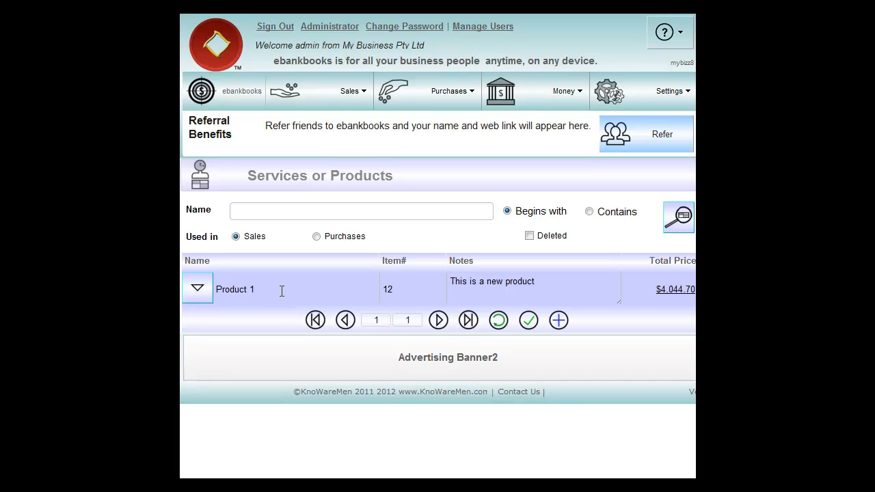
Reopen Product 1's details, save them again, and bring up the Sales menu
{"action": "left_click", "coordinate": [197, 289]}
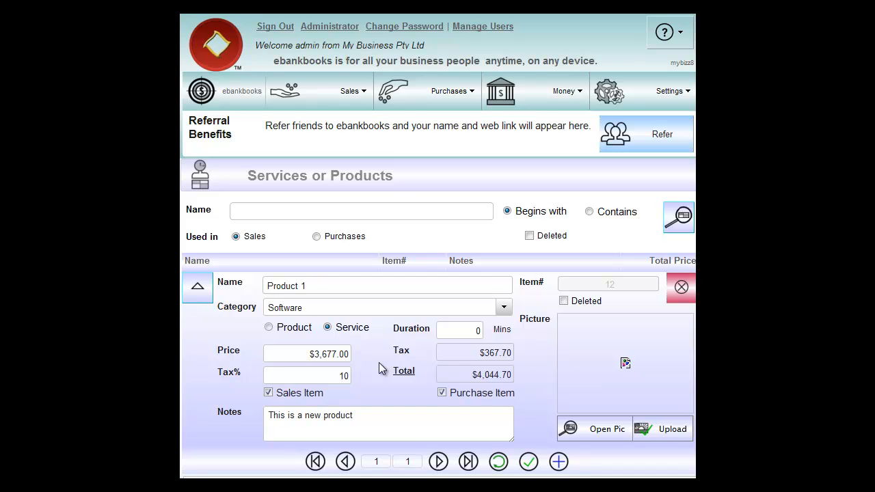
{"action": "left_click", "coordinate": [530, 464]}
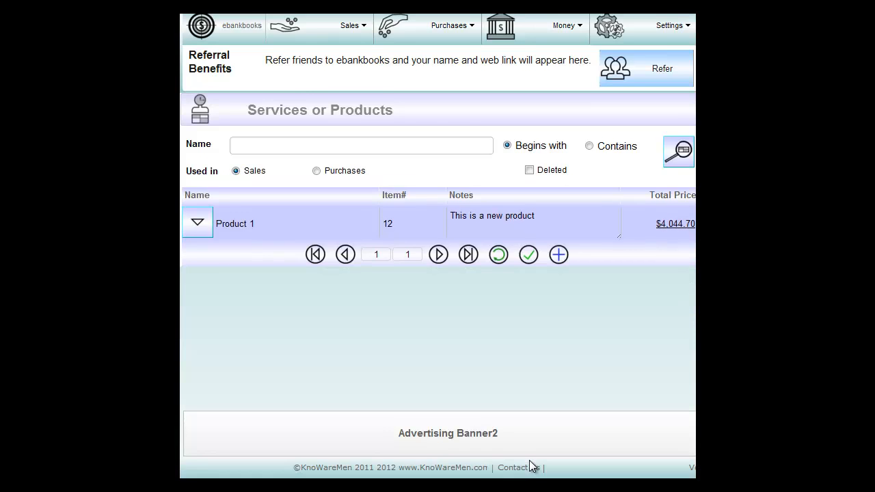
{"action": "mouse_move", "coordinate": [333, 101]}
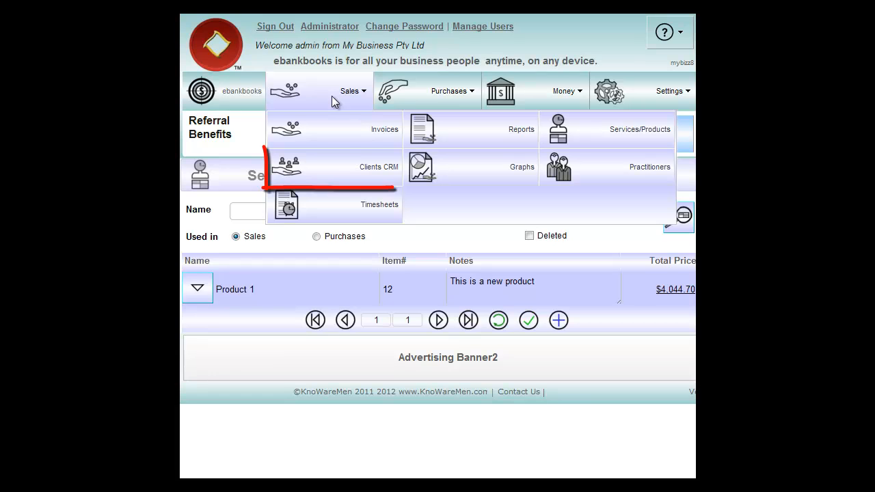
Go to Clients CRM to view the existing Cash and None clients
{"action": "left_click", "coordinate": [337, 174]}
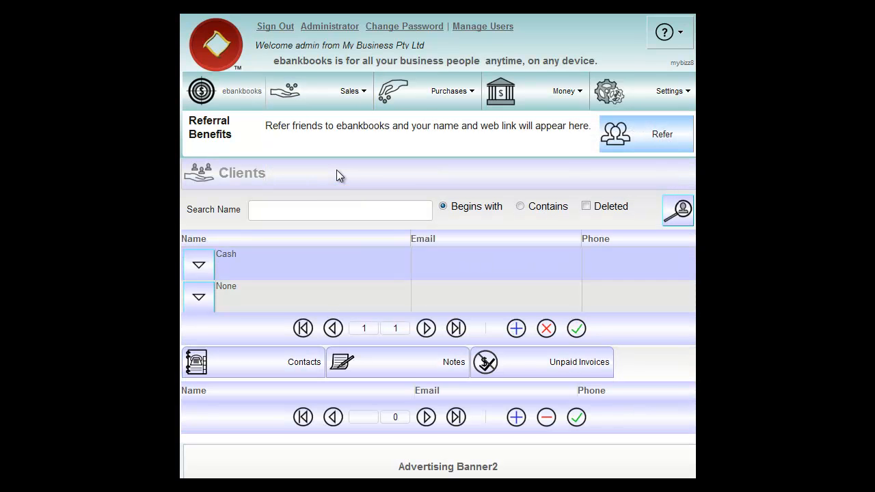
{"action": "scroll", "coordinate": [346, 194], "scroll_direction": "down", "scroll_amount": 1}
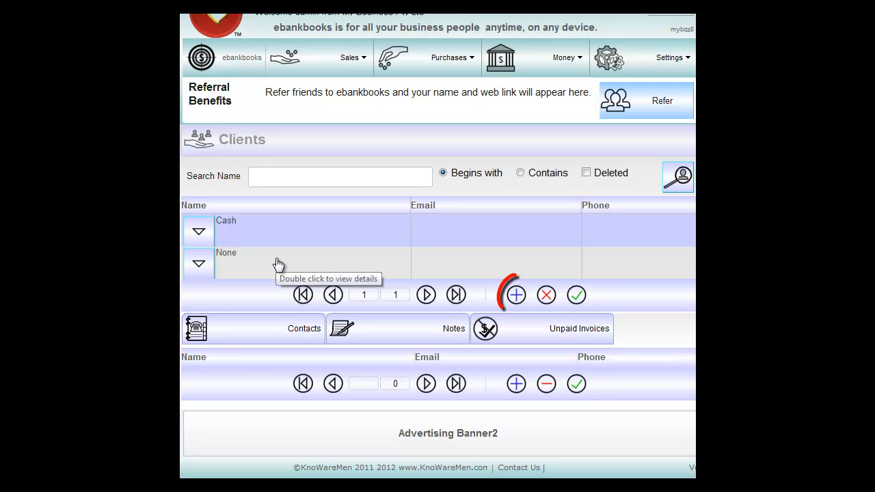
Create a Business-titled client named 'Sunny Car Repairs' and enter the client's e-mail address
{"action": "left_click", "coordinate": [516, 296]}
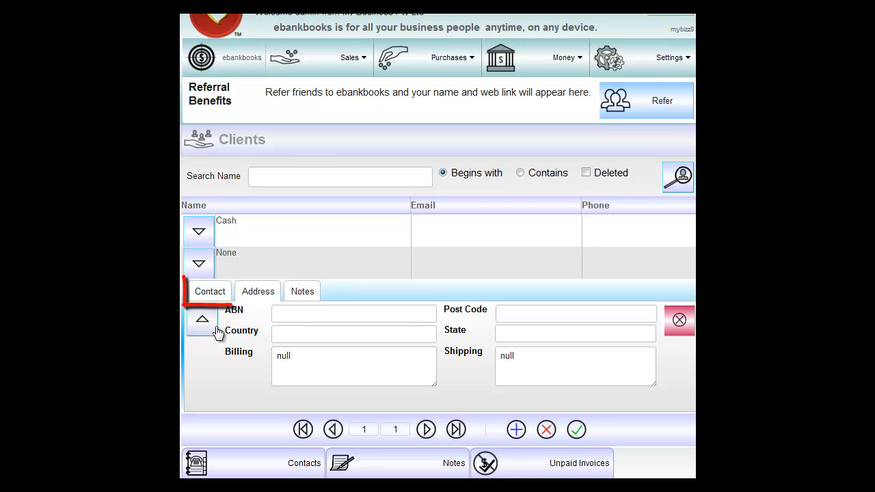
{"action": "left_click", "coordinate": [205, 294]}
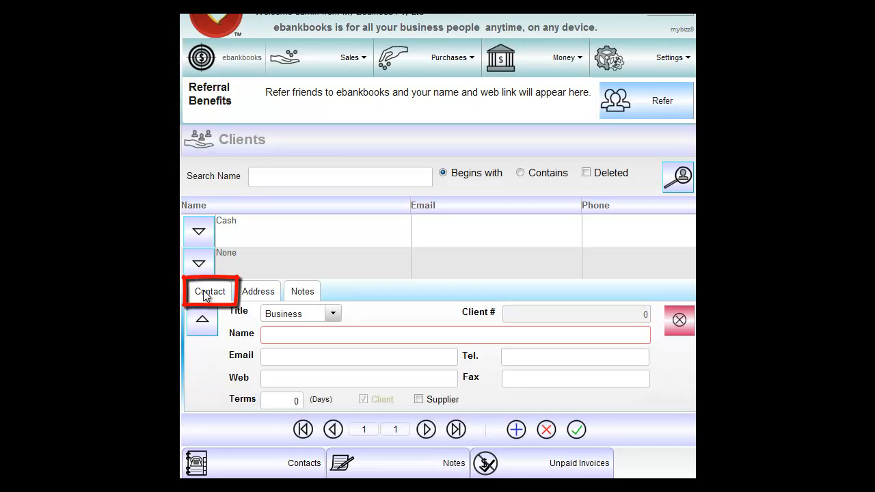
{"action": "left_click", "coordinate": [337, 311]}
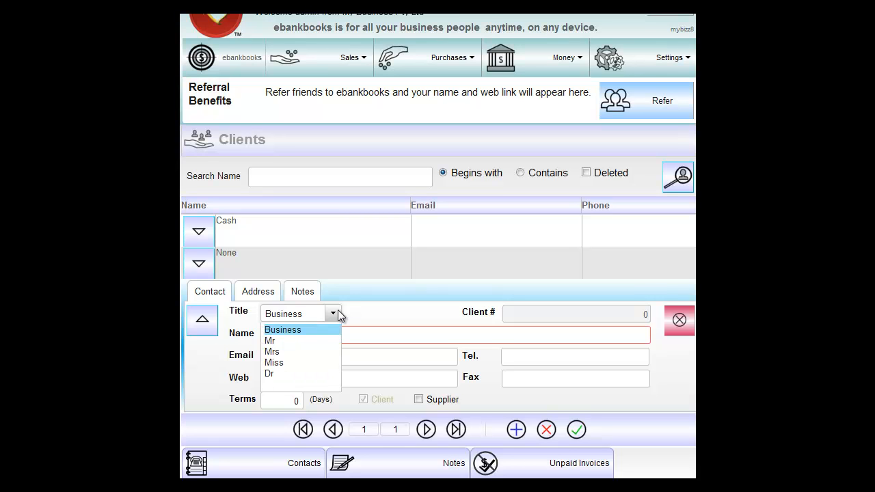
{"action": "left_click", "coordinate": [302, 329]}
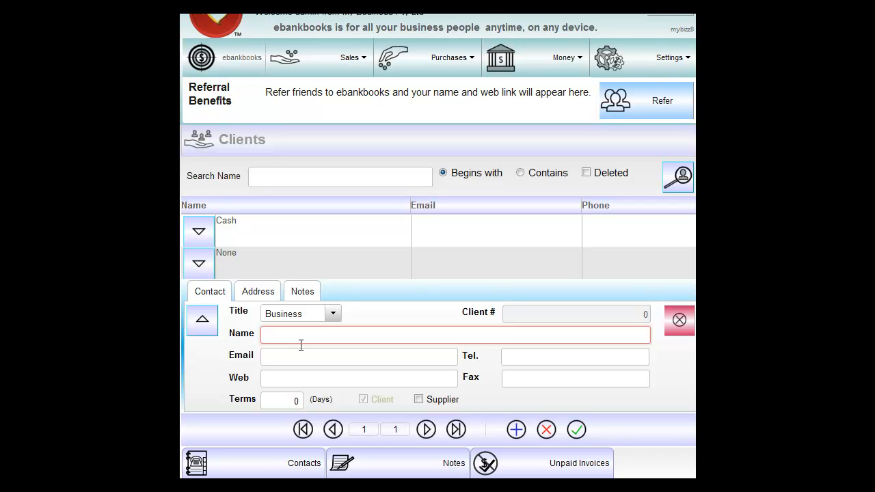
{"action": "left_click", "coordinate": [280, 336]}
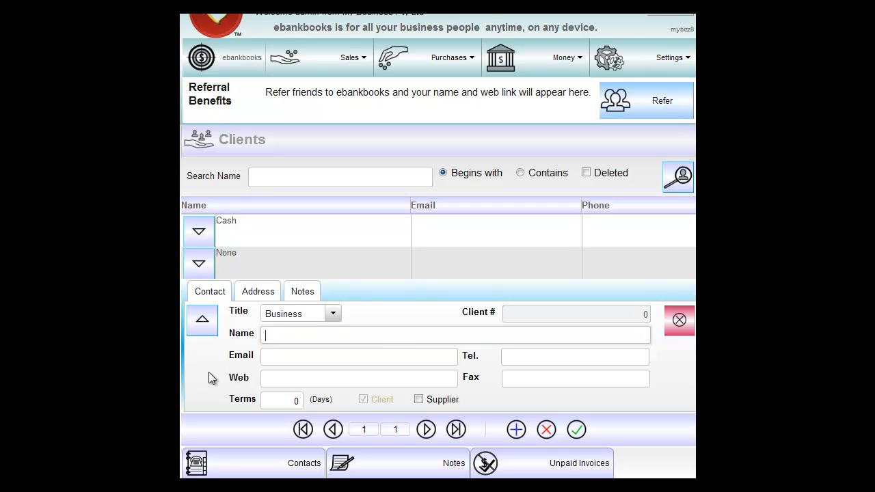
{"action": "type", "text": "Sunny Car Repairs"}
{"action": "left_click", "coordinate": [399, 358]}
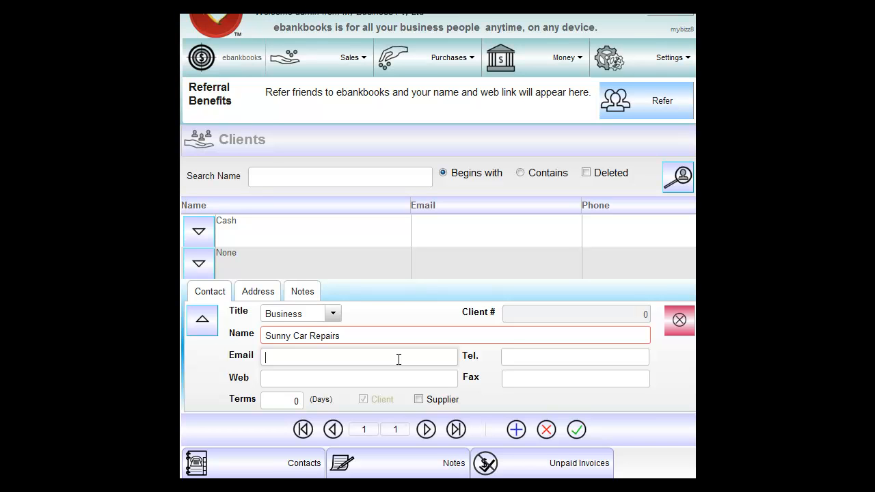
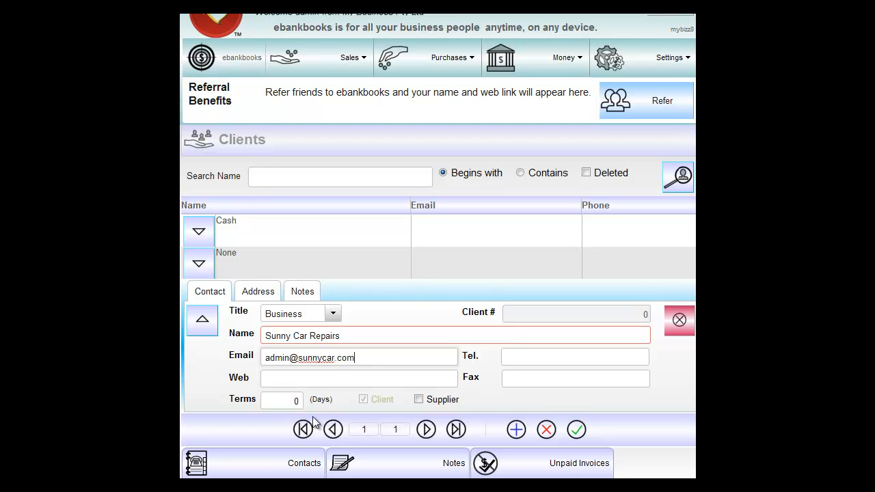
Set the client's payment terms to 30 days and untick Supplier
{"action": "left_click", "coordinate": [279, 403]}
{"action": "left_click_drag", "start_coordinate": [286, 404], "coordinate": [309, 404]}
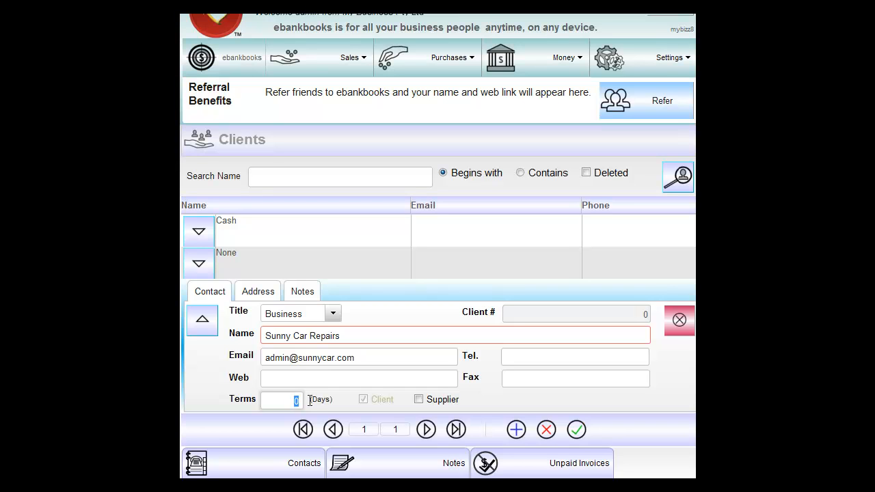
{"action": "type", "text": "30"}
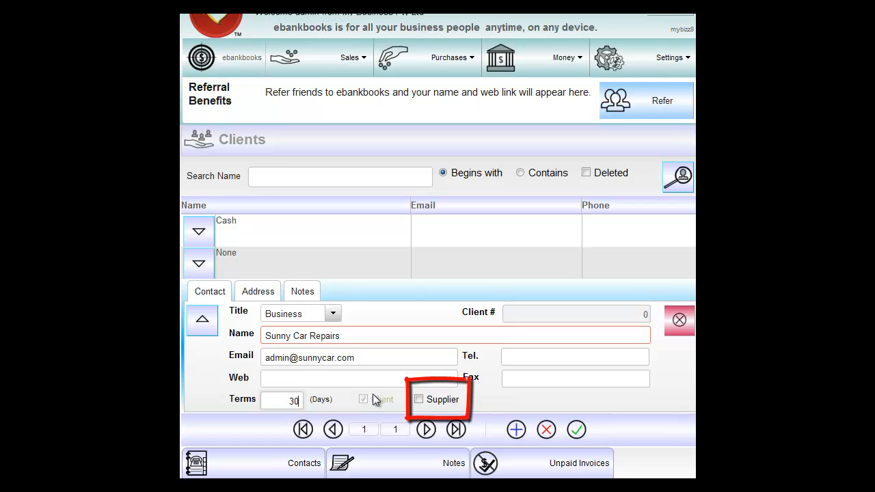
{"action": "left_click", "coordinate": [419, 401]}
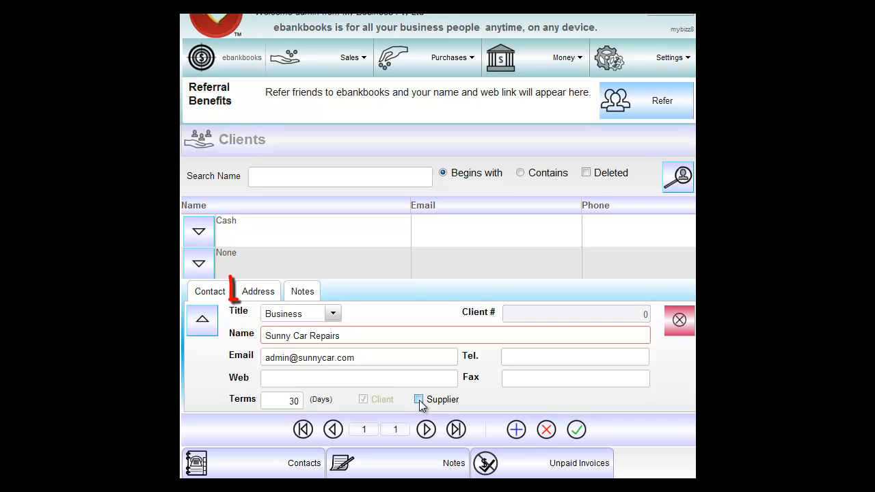
Enter the client's ABN, country Australia, billing street address, post code and state NSW
{"action": "left_click", "coordinate": [247, 293]}
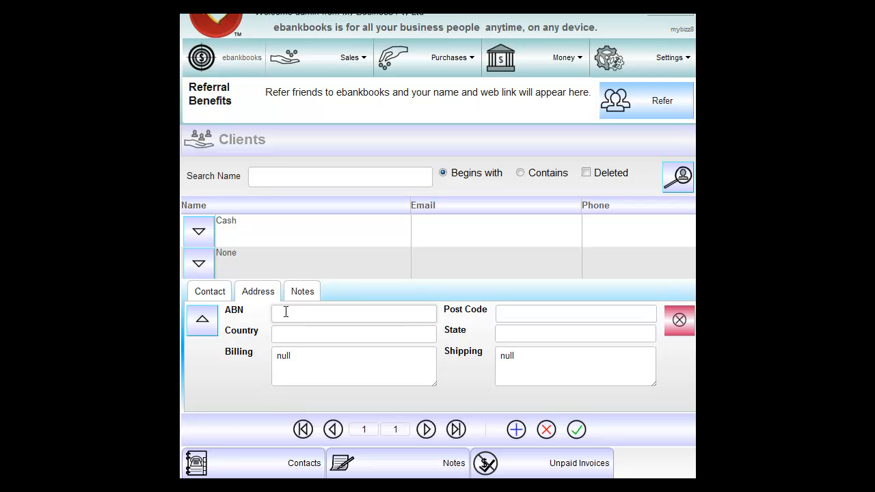
{"action": "left_click", "coordinate": [296, 334]}
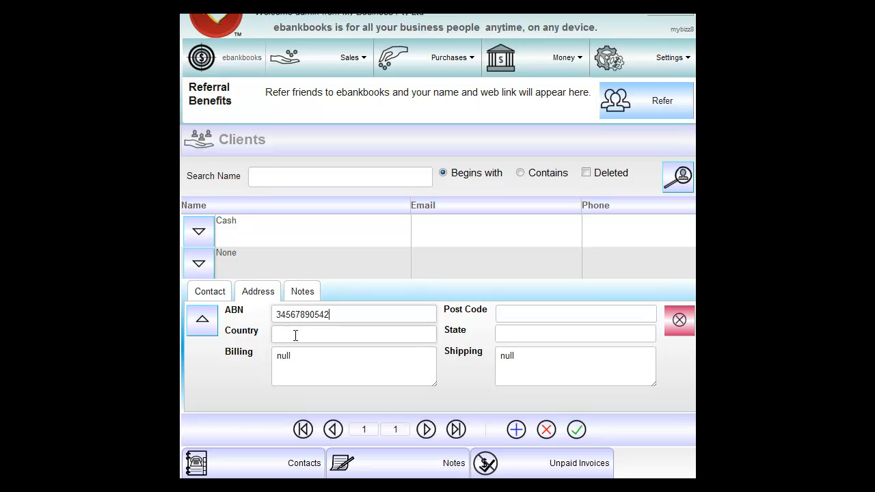
{"action": "type", "text": "A"}
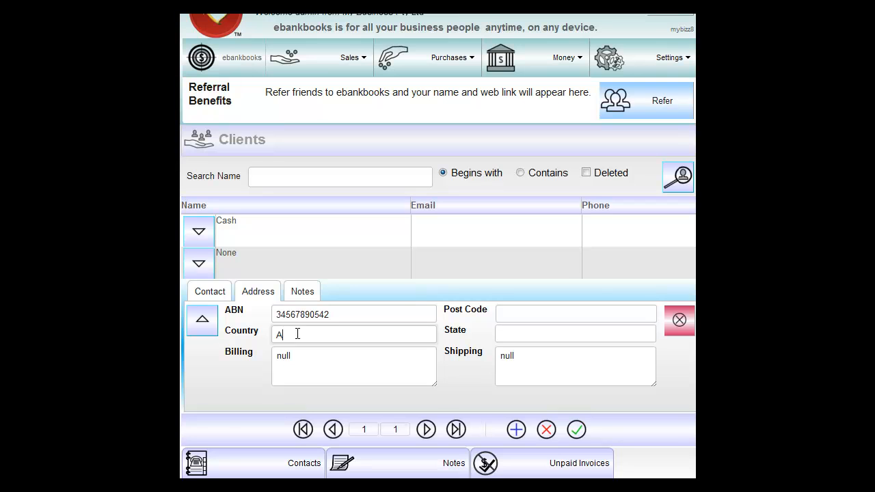
{"action": "type", "text": "ustralia"}
{"action": "left_click", "coordinate": [304, 359]}
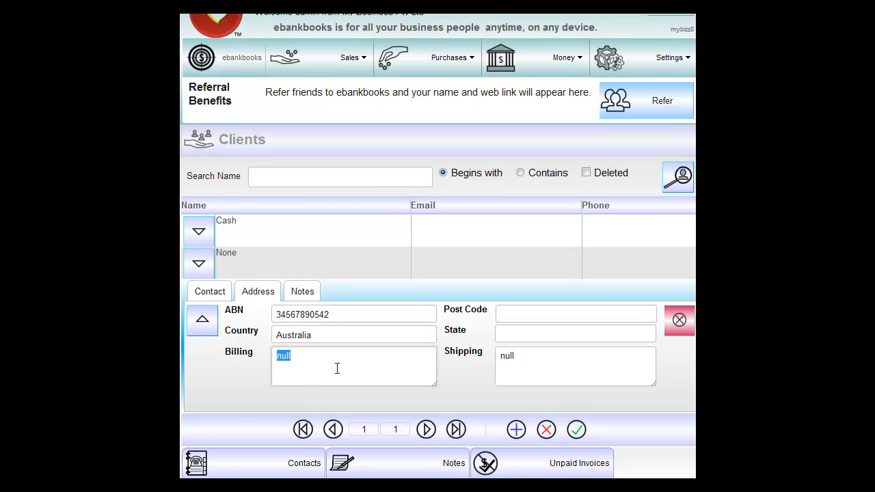
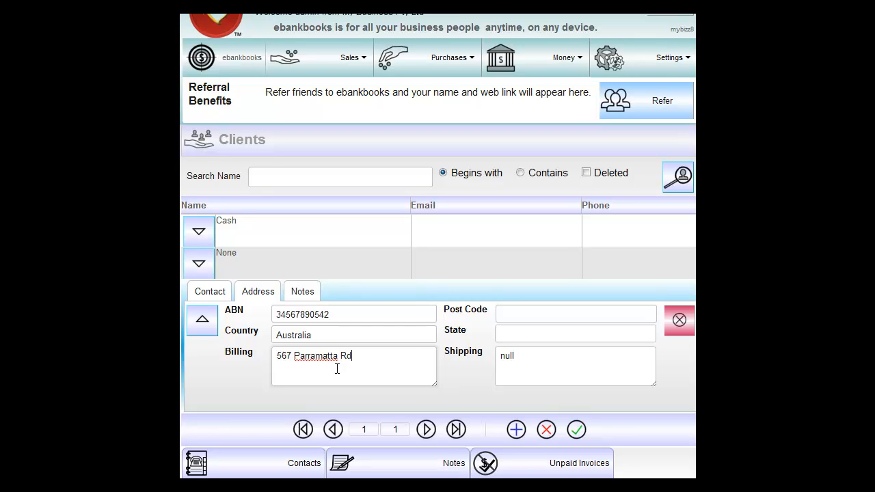
{"action": "left_click", "coordinate": [530, 315]}
{"action": "type", "text": "2"}
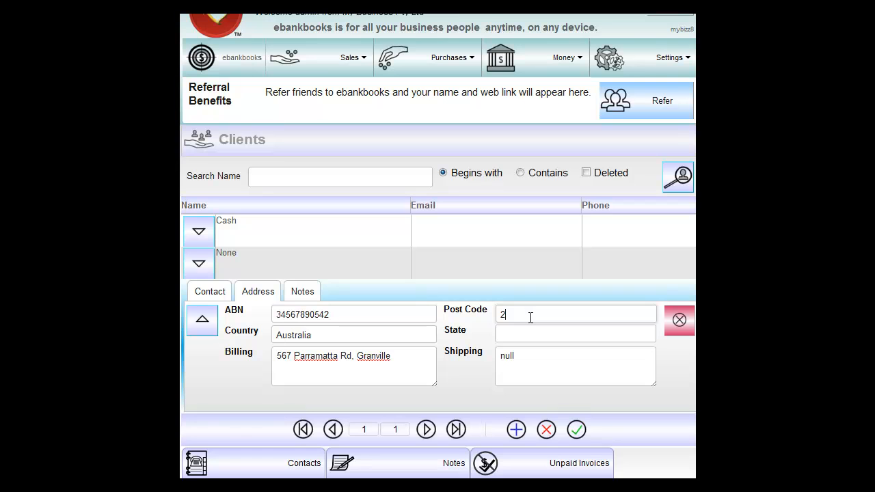
{"action": "type", "text": "444"}
{"action": "left_click", "coordinate": [506, 332]}
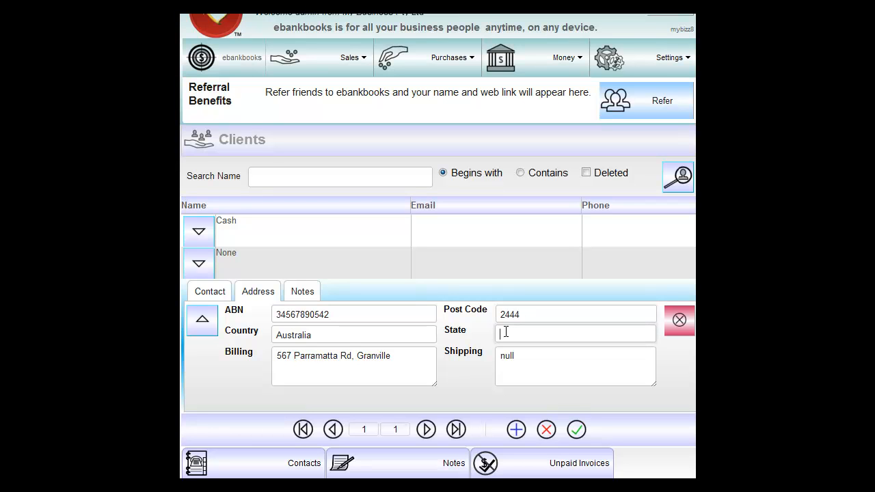
{"action": "type", "text": "NSW"}
Check the client's notes section, then save the Sunny Car Repairs record
{"action": "left_click", "coordinate": [294, 292]}
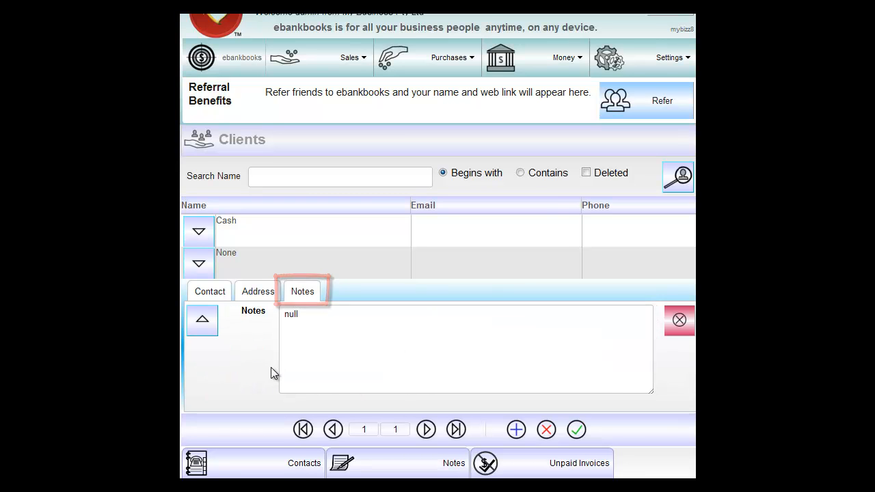
{"action": "scroll", "coordinate": [230, 337], "scroll_direction": "down", "scroll_amount": 2}
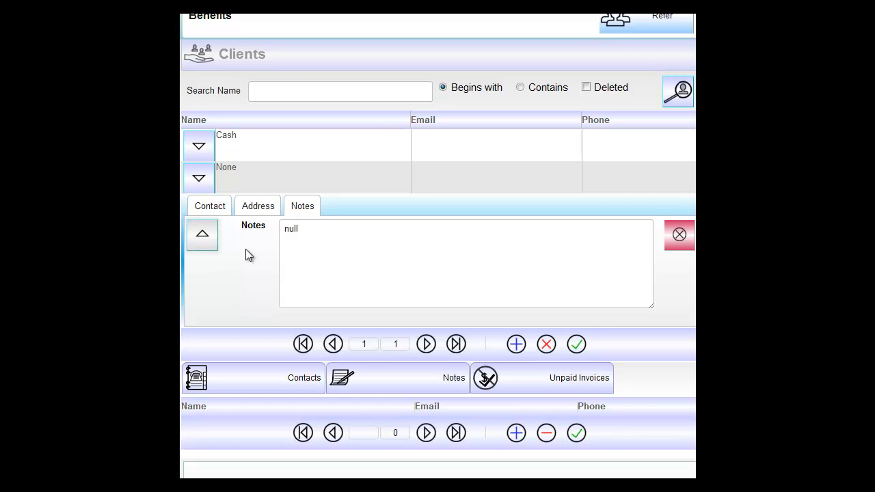
{"action": "left_click", "coordinate": [578, 345]}
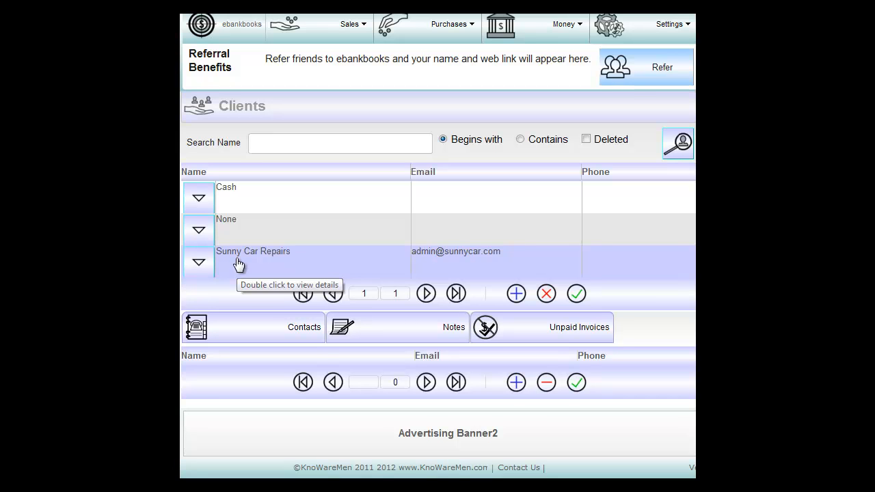
Add a new contact for Sunny Car Repairs with the contact's full name and e-mail
{"action": "left_click", "coordinate": [266, 328]}
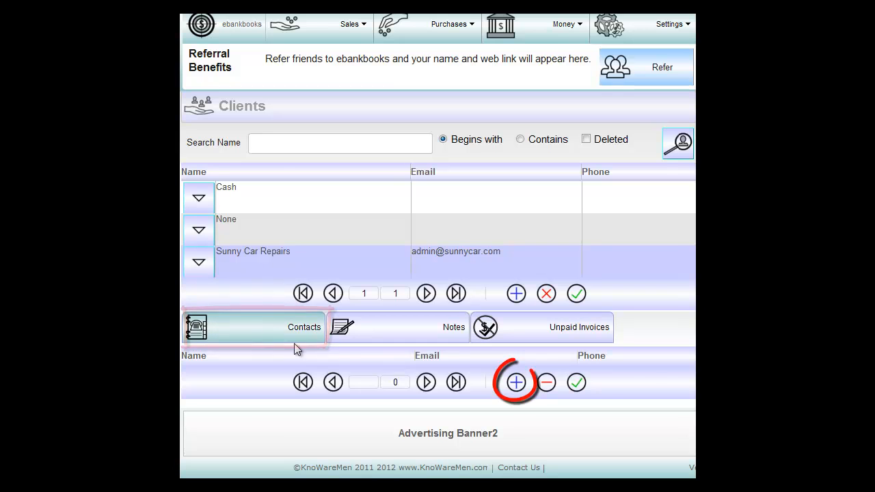
{"action": "left_click", "coordinate": [517, 383]}
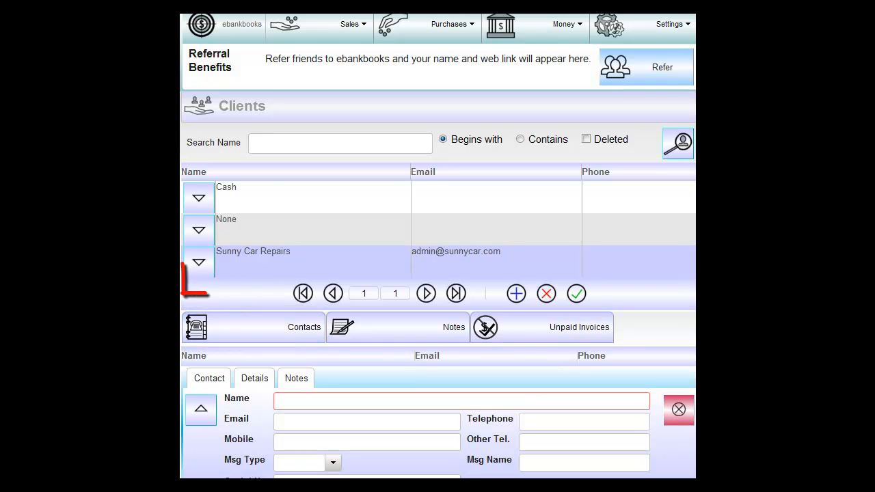
{"action": "scroll", "coordinate": [519, 384], "scroll_direction": "down", "scroll_amount": 3}
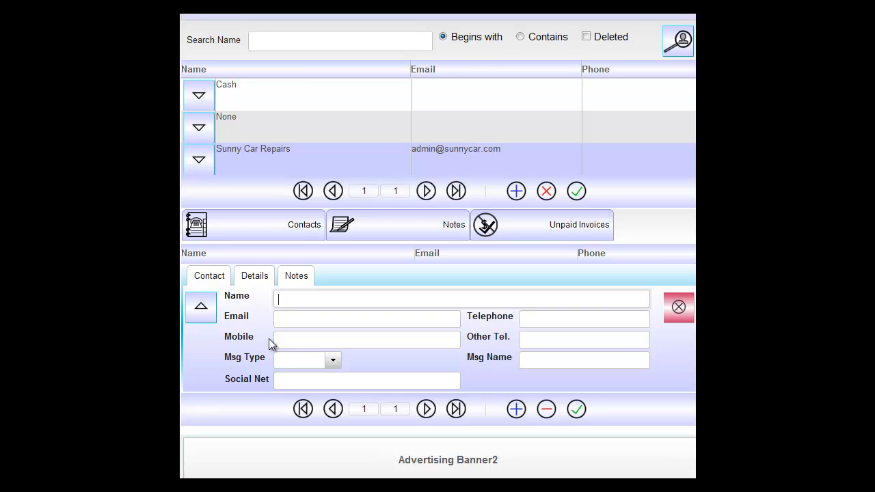
{"action": "left_click", "coordinate": [302, 321]}
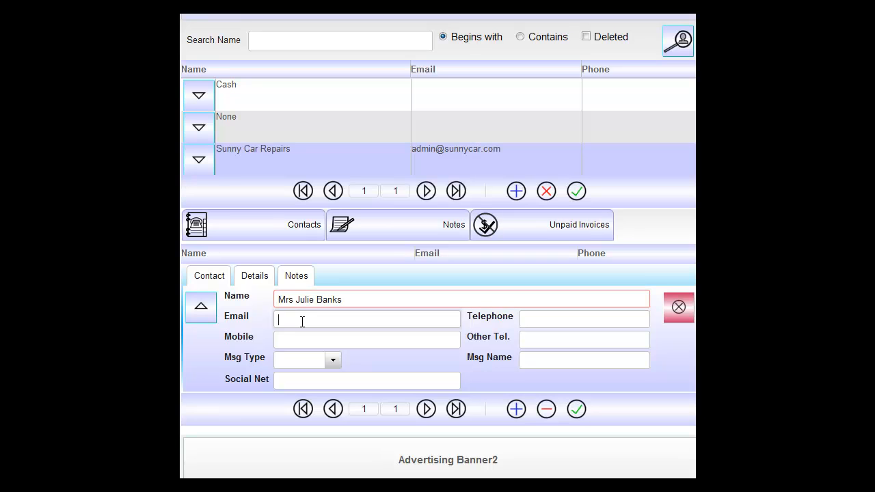
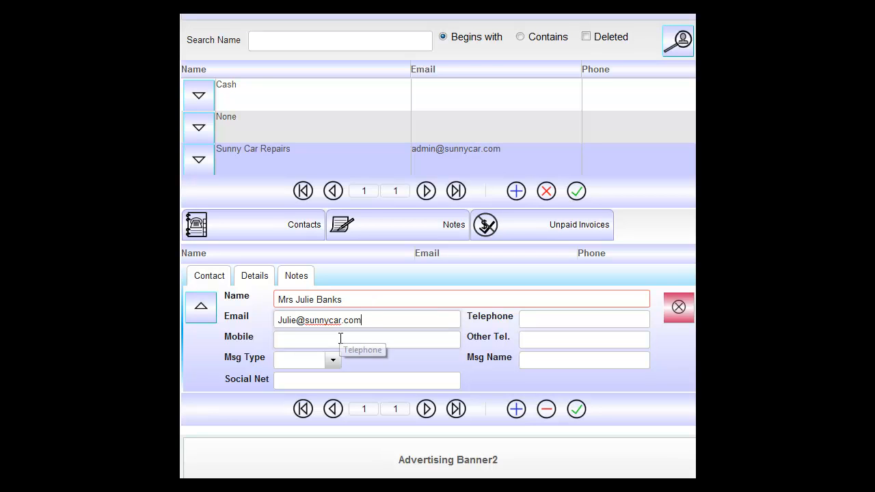
Review the contact's details and notes sections, then save the contact
{"action": "left_click", "coordinate": [247, 278]}
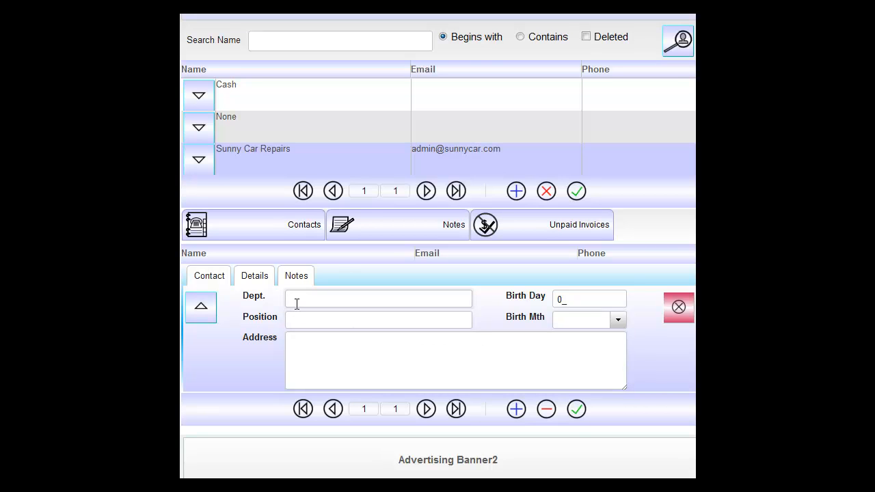
{"action": "left_click", "coordinate": [295, 277]}
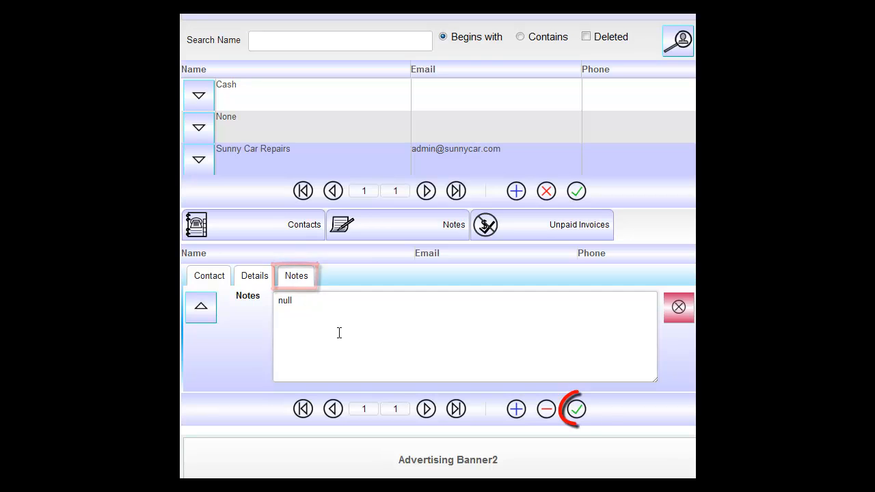
{"action": "left_click", "coordinate": [577, 409]}
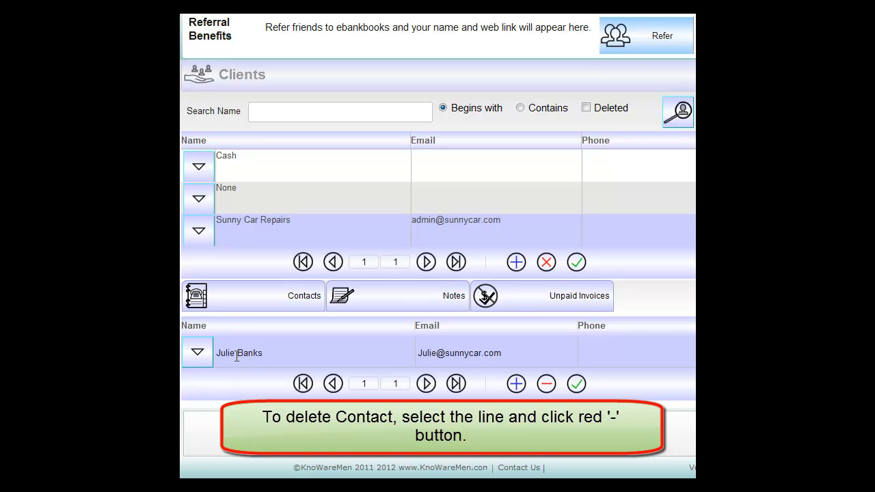
Select the Sunny Car Repairs client and begin a new note
{"action": "left_click", "coordinate": [228, 197]}
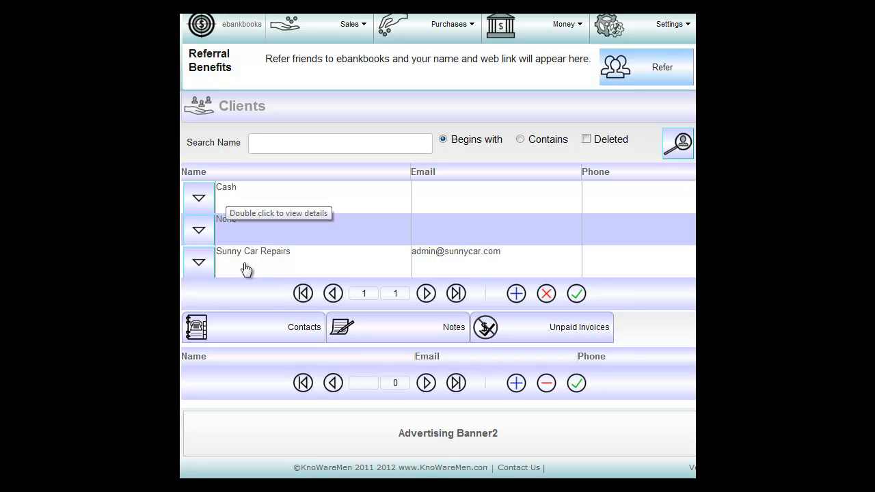
{"action": "left_click", "coordinate": [246, 268]}
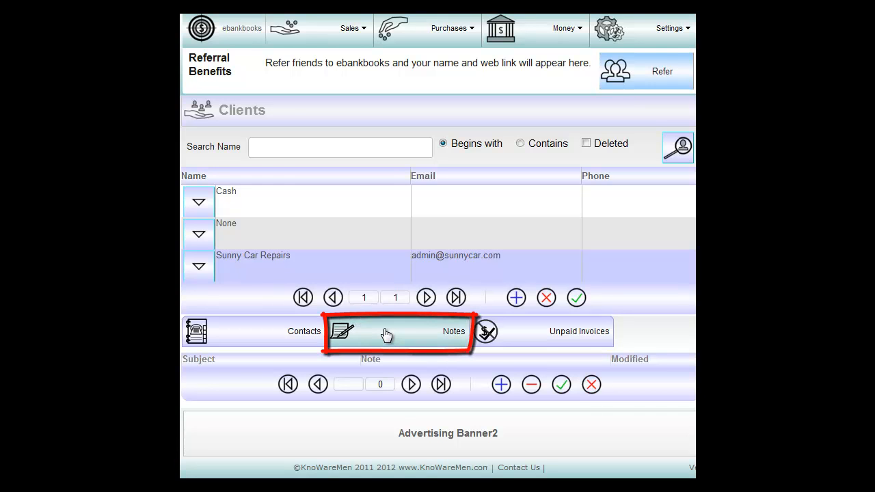
{"action": "left_click", "coordinate": [502, 385]}
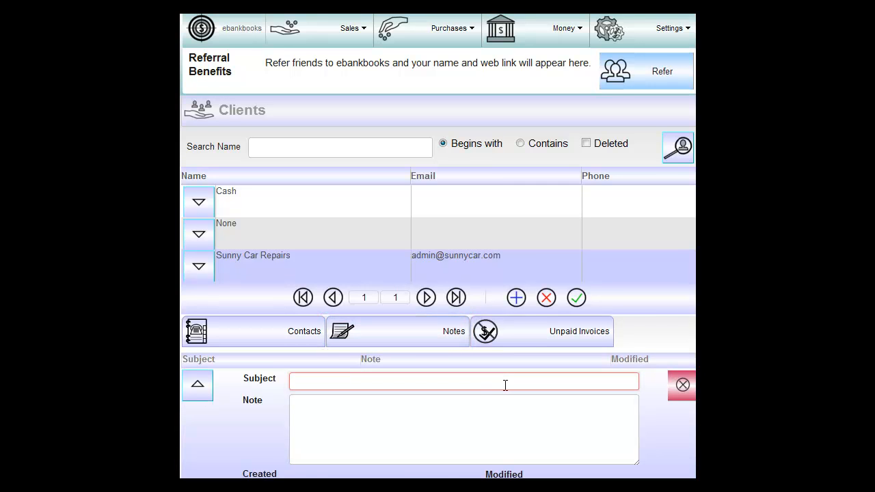
{"action": "scroll", "coordinate": [492, 396], "scroll_direction": "down", "scroll_amount": 1}
Enter subject 'Delivery' and text 'Please deliver in the mornings', then save the note
{"action": "left_click", "coordinate": [315, 316]}
{"action": "type", "text": "Delivery"}
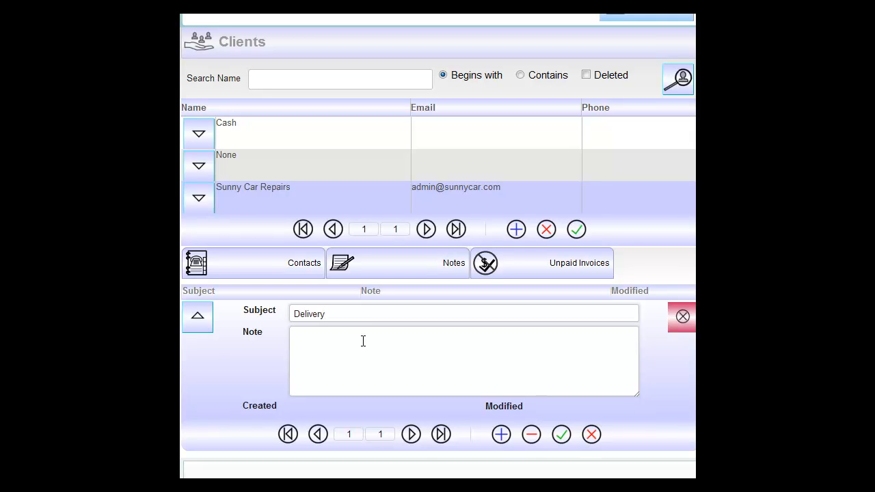
{"action": "left_click", "coordinate": [335, 343]}
{"action": "type", "text": "Pl"}
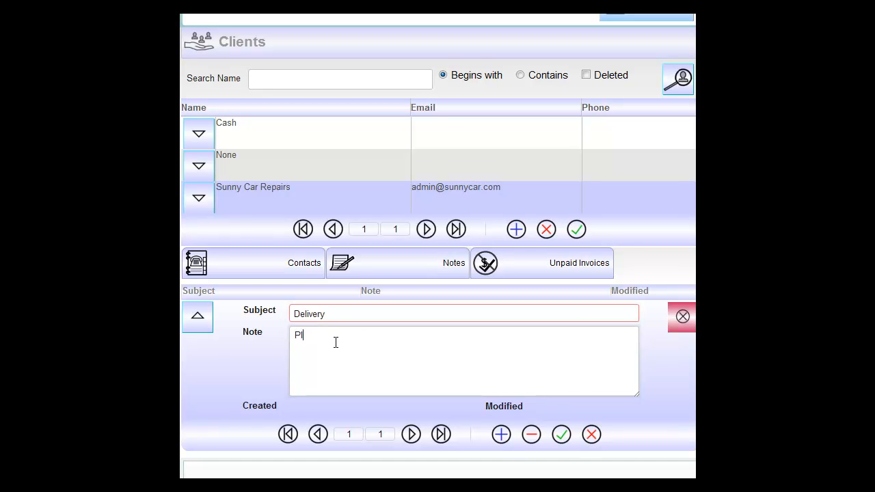
{"action": "type", "text": "ease deliver in the mor"}
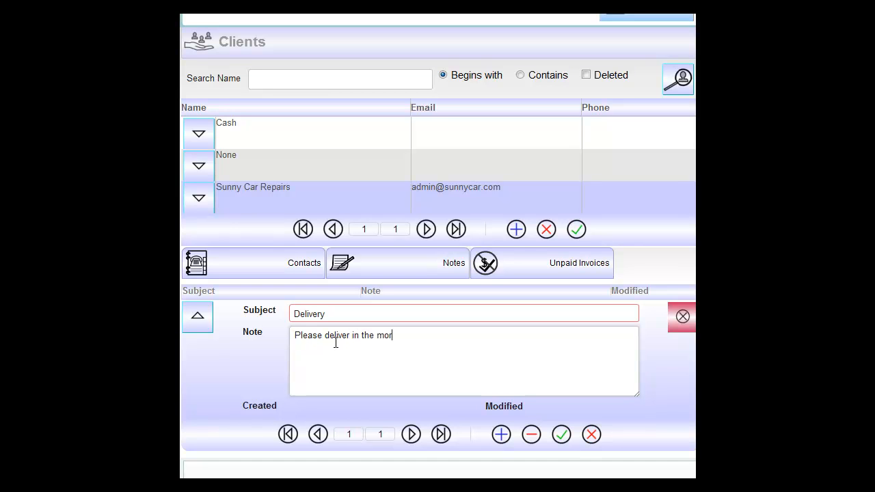
{"action": "type", "text": "nings"}
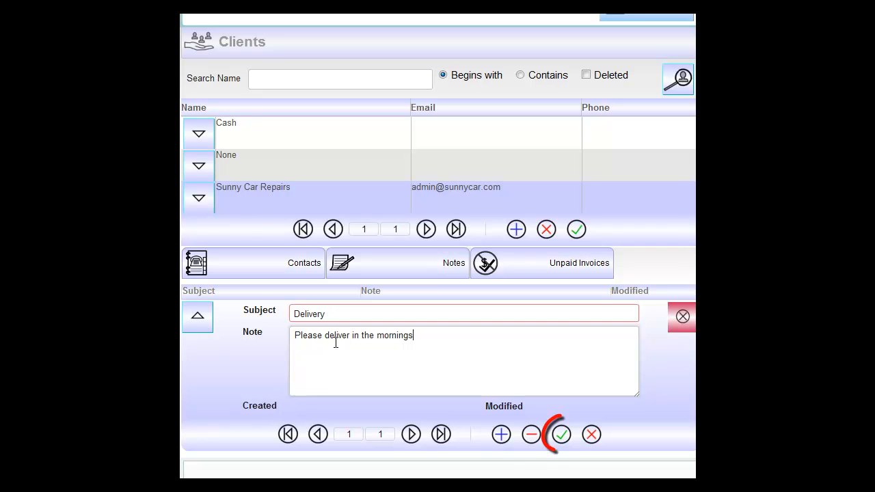
{"action": "left_click", "coordinate": [562, 436]}
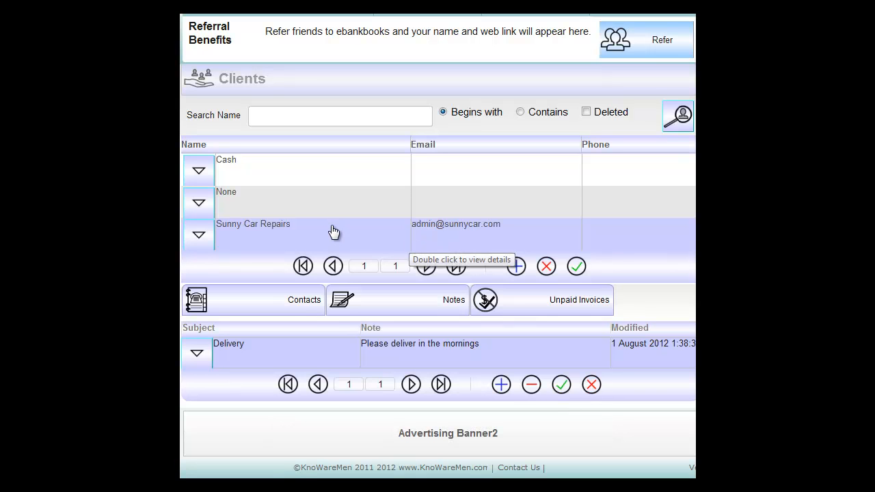
Review Sunny Car Repairs' unpaid invoices and main contact details
{"action": "left_click", "coordinate": [511, 301]}
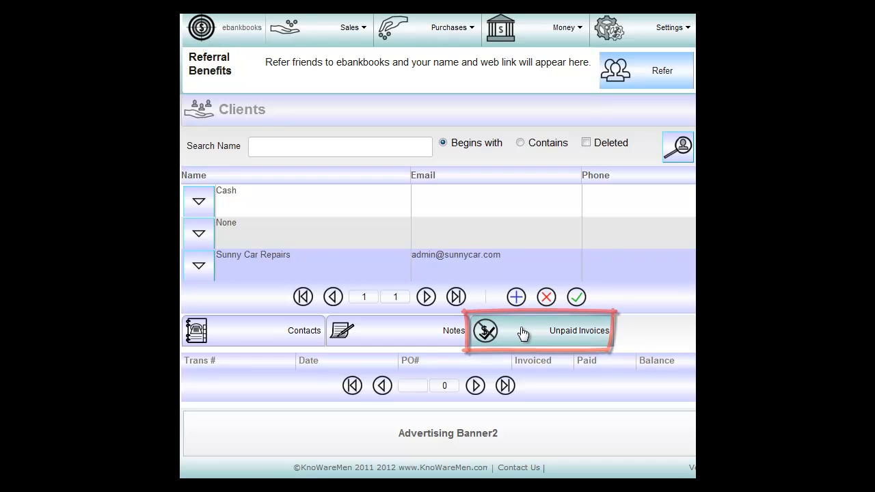
{"action": "left_click", "coordinate": [206, 273]}
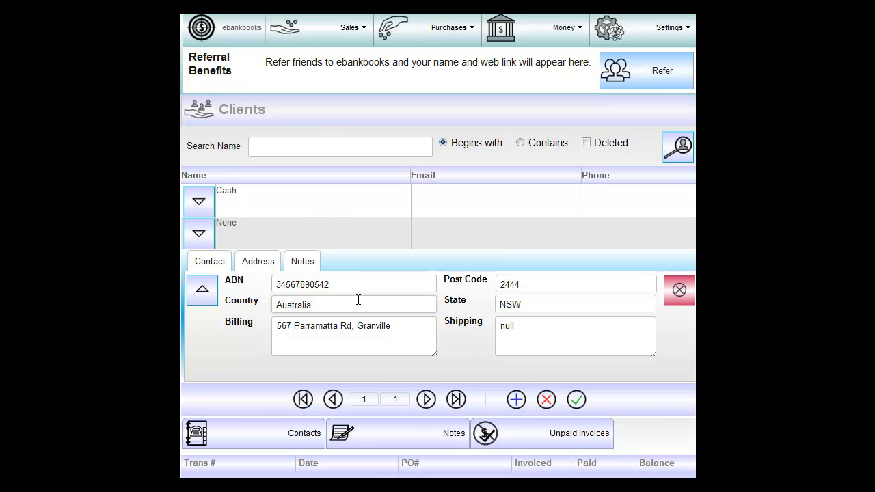
{"action": "left_click", "coordinate": [214, 267]}
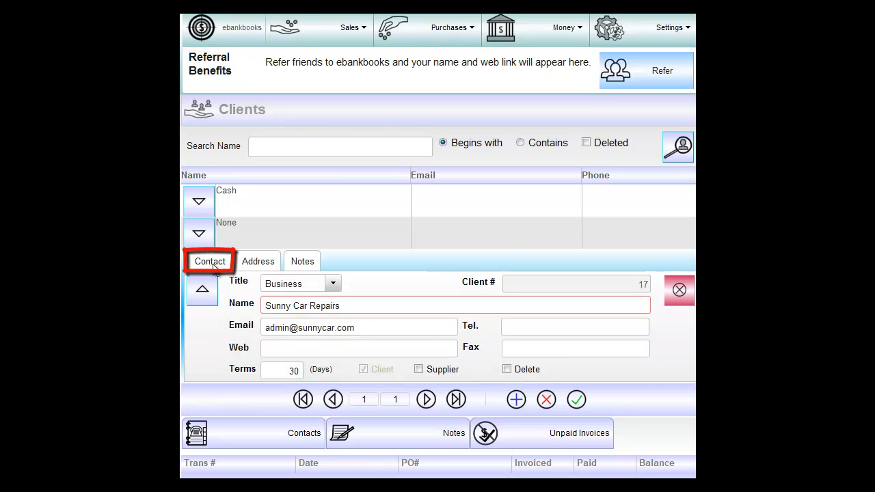
Search client names beginning with 's'
{"action": "left_click", "coordinate": [506, 370]}
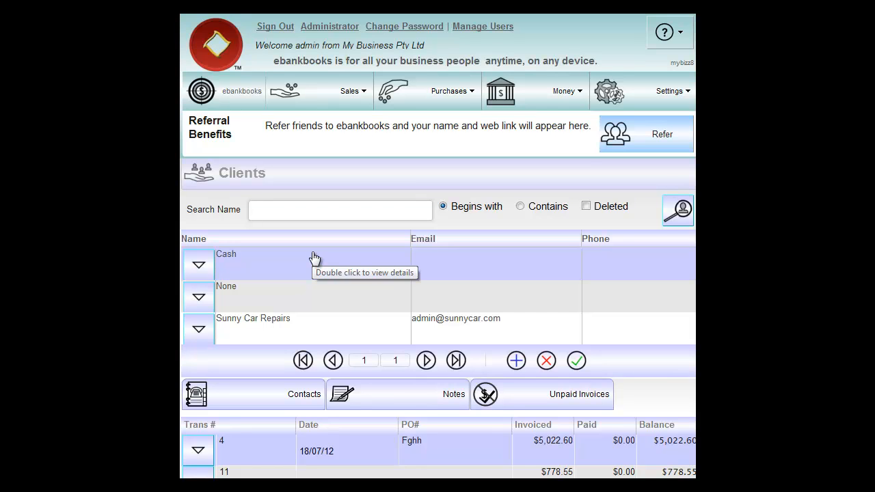
{"action": "type", "text": "s"}
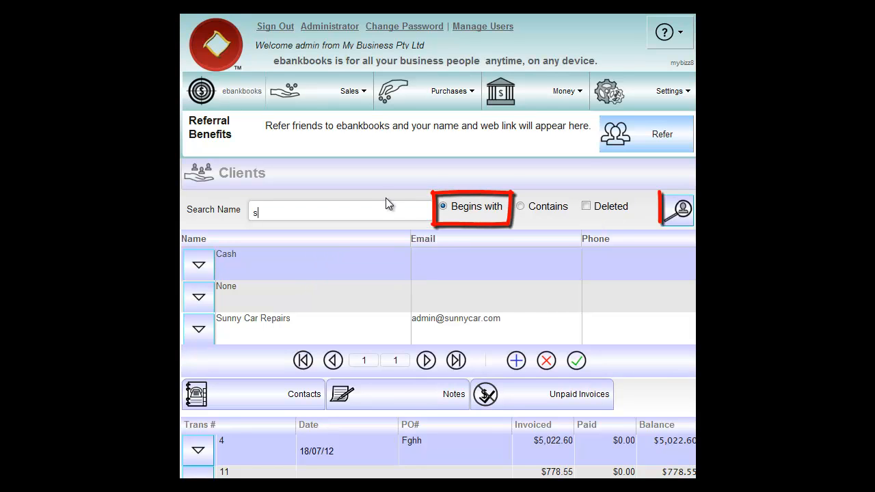
{"action": "left_click", "coordinate": [676, 210]}
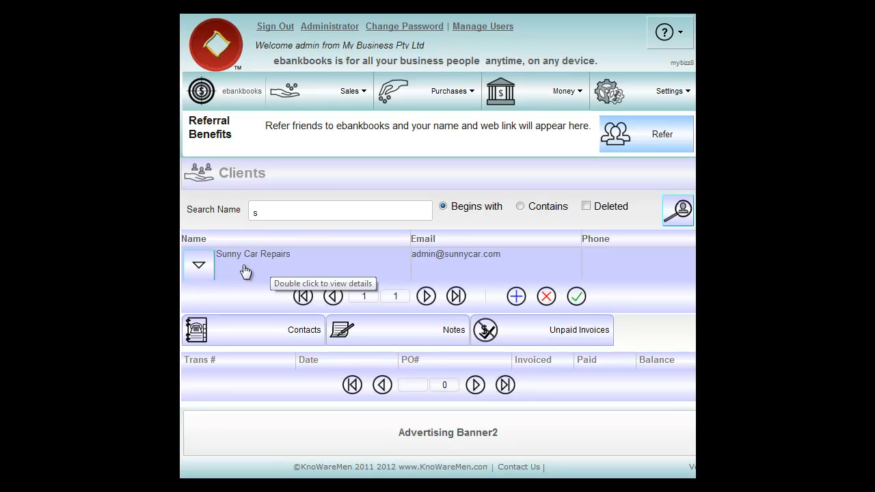
{"action": "mouse_move", "coordinate": [317, 90]}
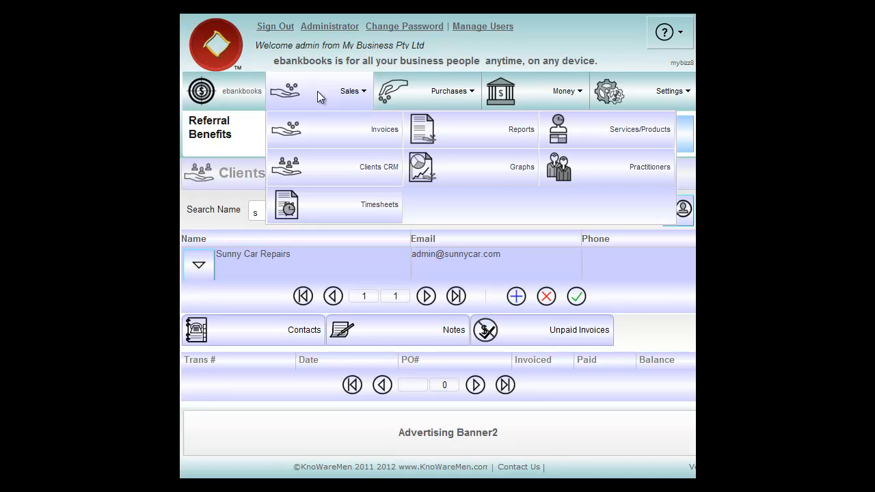
Start a new record on the Practitioners page with title Mr
{"action": "left_click", "coordinate": [597, 168]}
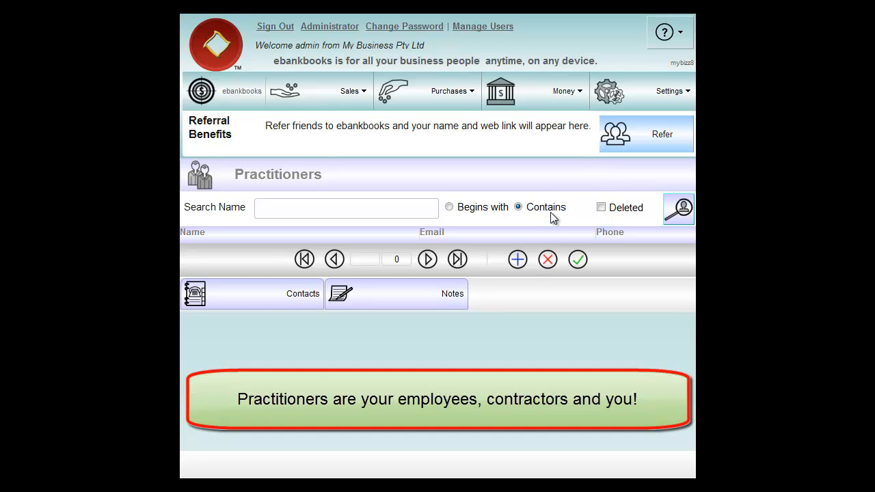
{"action": "left_click", "coordinate": [518, 260]}
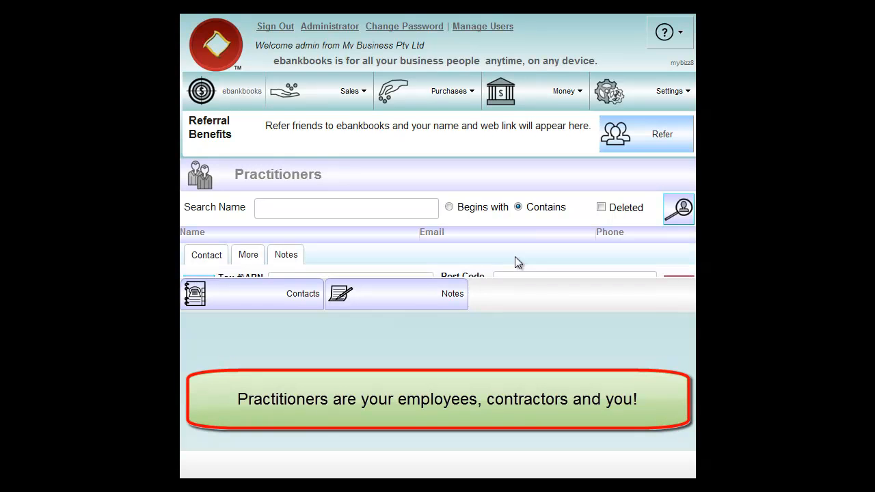
{"action": "left_click", "coordinate": [196, 260]}
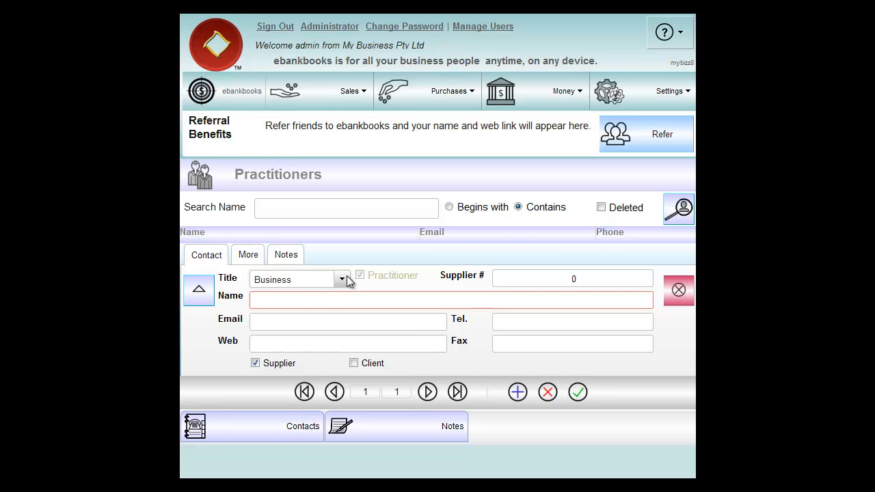
{"action": "left_click", "coordinate": [340, 278]}
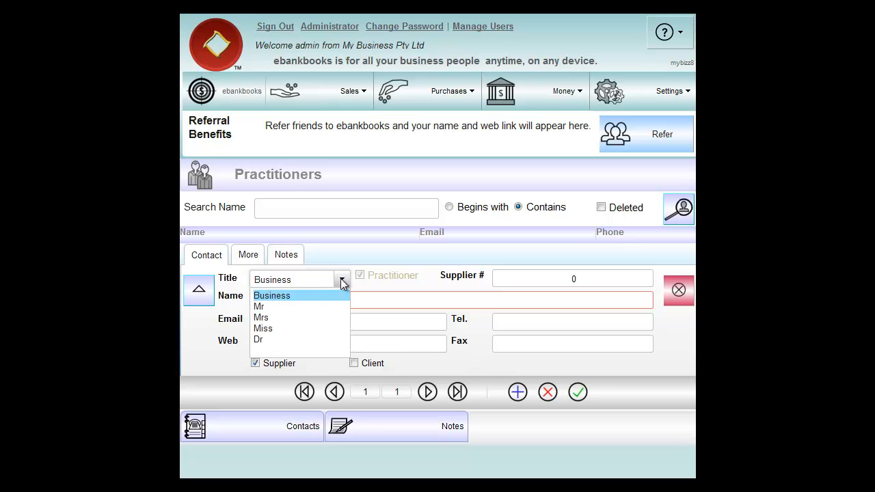
{"action": "left_click", "coordinate": [266, 308]}
Fill in the practitioner's full name and e-mail address
{"action": "left_click", "coordinate": [276, 302]}
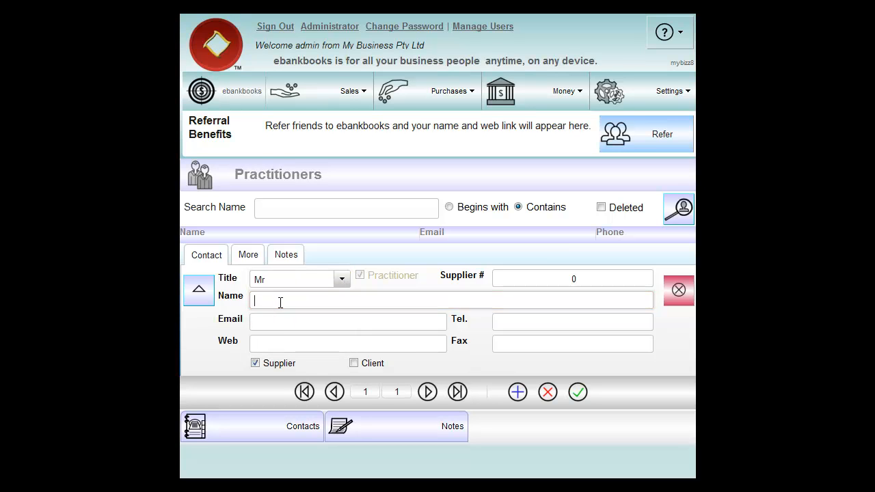
{"action": "left_click", "coordinate": [350, 319]}
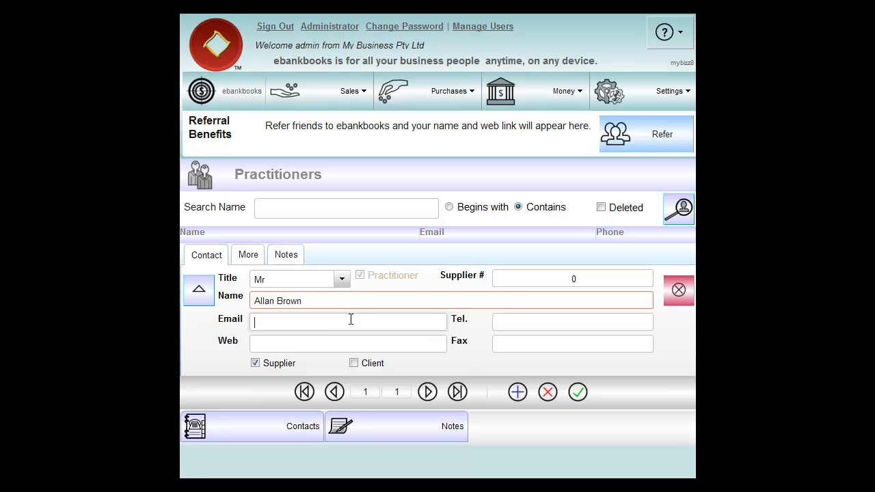
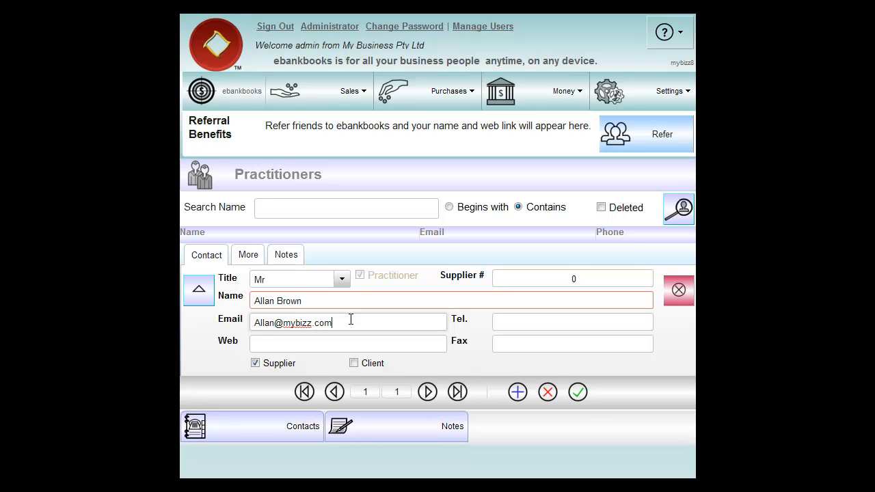
{"action": "left_click", "coordinate": [246, 258]}
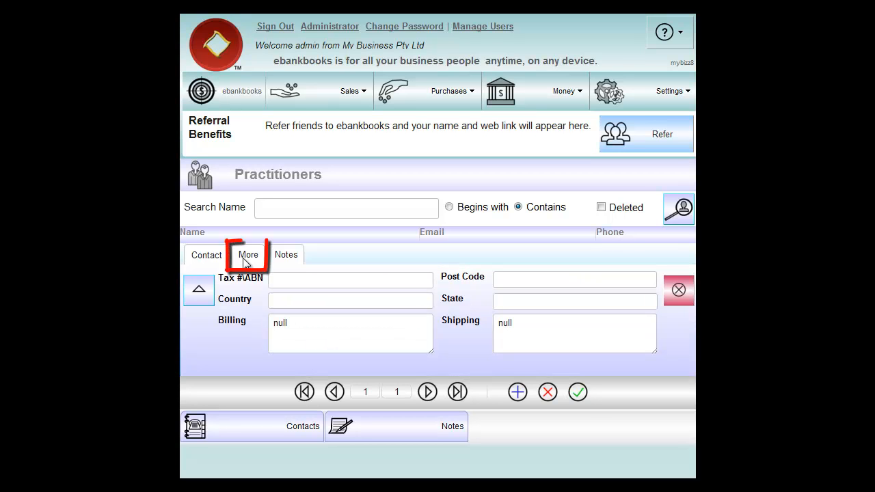
Replace the null placeholder note with 'Superannuation fund:' and save the practitioner
{"action": "left_click", "coordinate": [301, 282]}
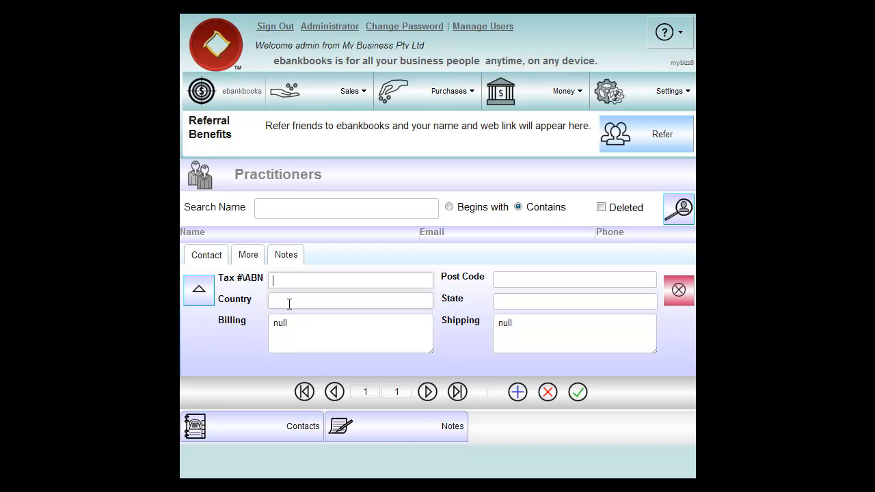
{"action": "left_click", "coordinate": [282, 257]}
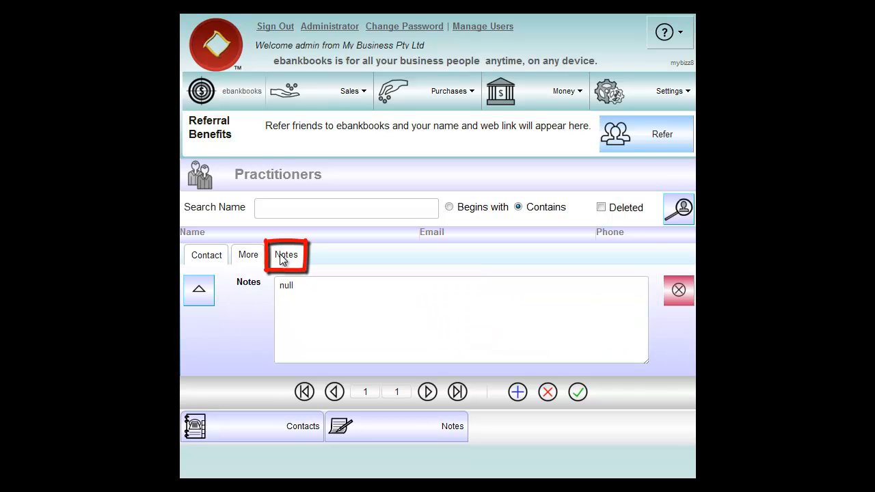
{"action": "double_click", "coordinate": [297, 286]}
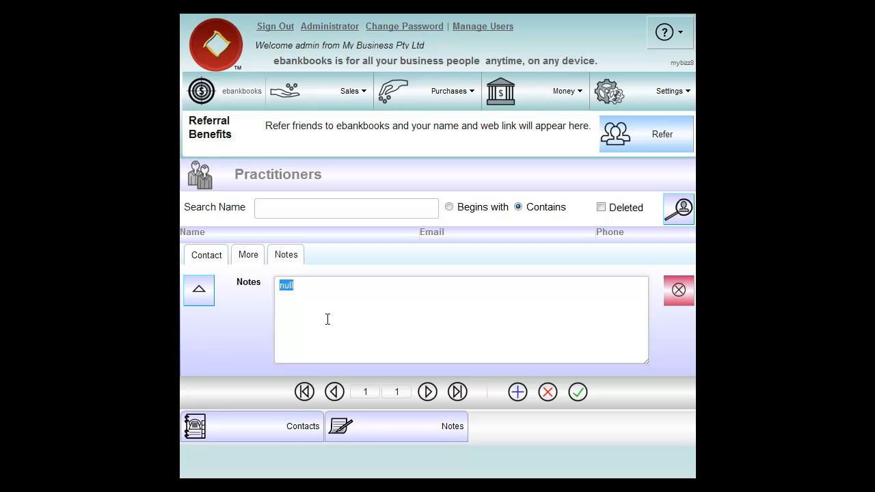
{"action": "type", "text": "Superannuation fund:"}
{"action": "left_click", "coordinate": [577, 393]}
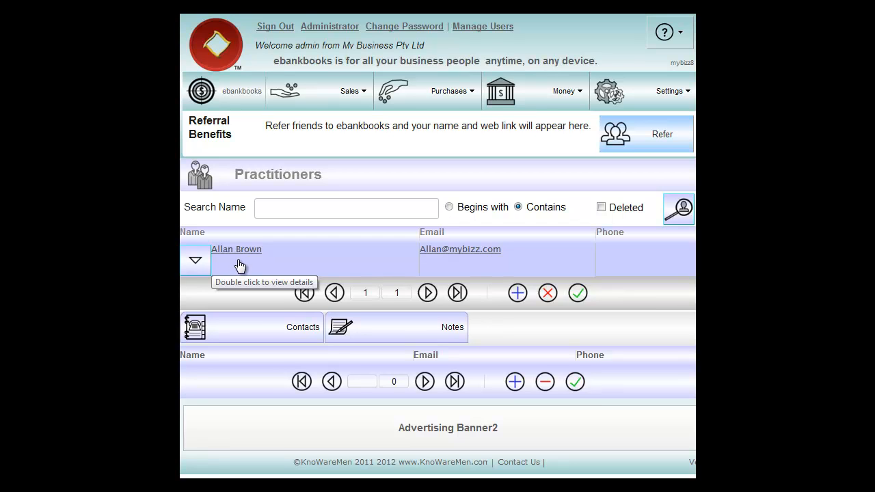
Add a new contact under the practitioner with her full name and save it
{"action": "left_click", "coordinate": [270, 331]}
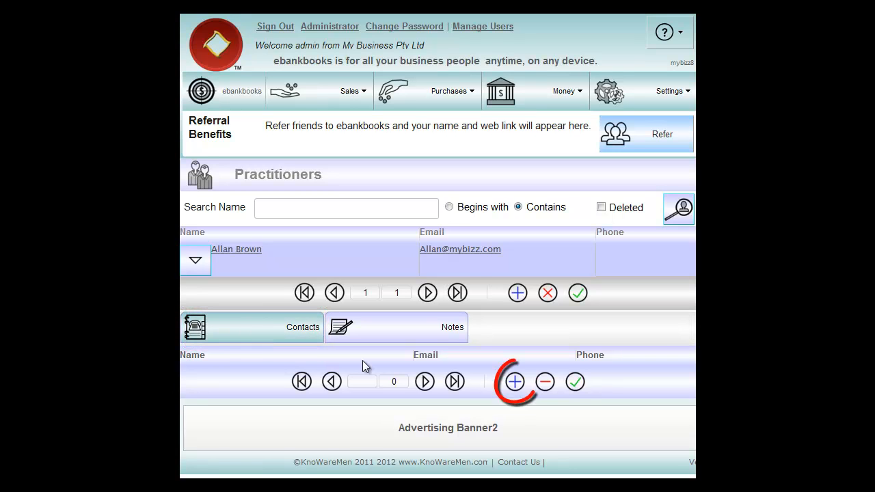
{"action": "left_click", "coordinate": [513, 381]}
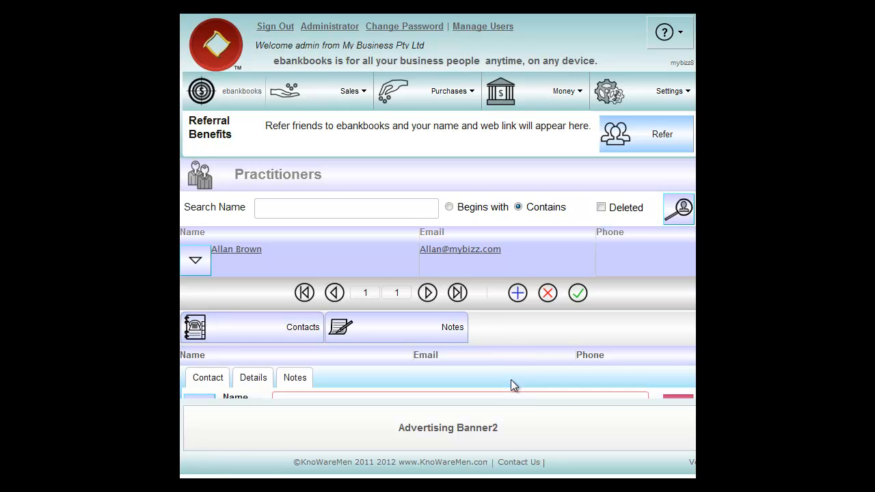
{"action": "scroll", "coordinate": [676, 338], "scroll_direction": "down", "scroll_amount": 3}
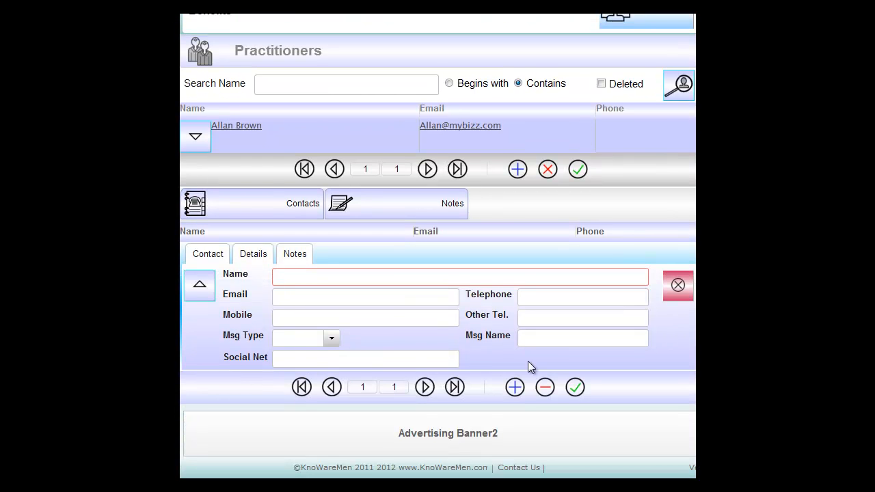
{"action": "left_click", "coordinate": [294, 275]}
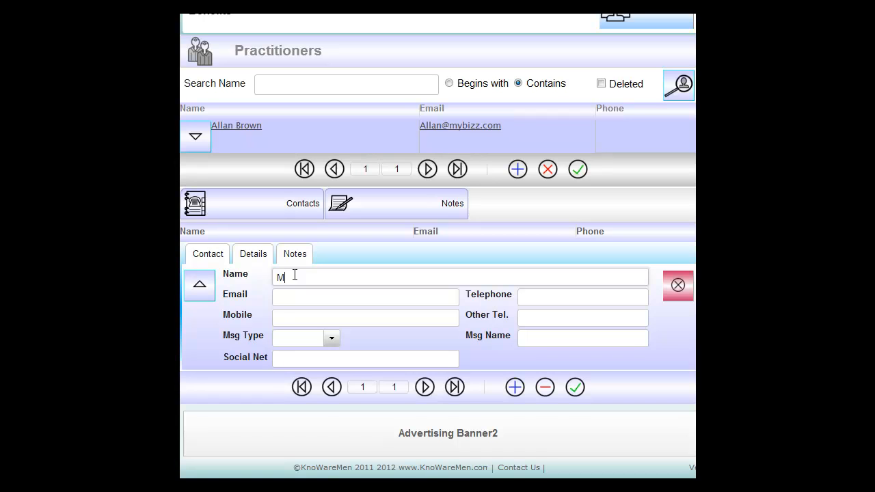
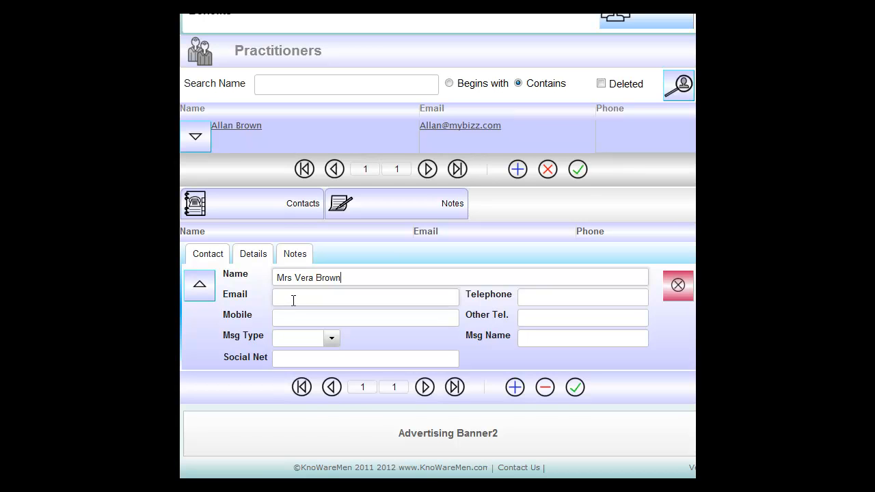
{"action": "left_click", "coordinate": [254, 257]}
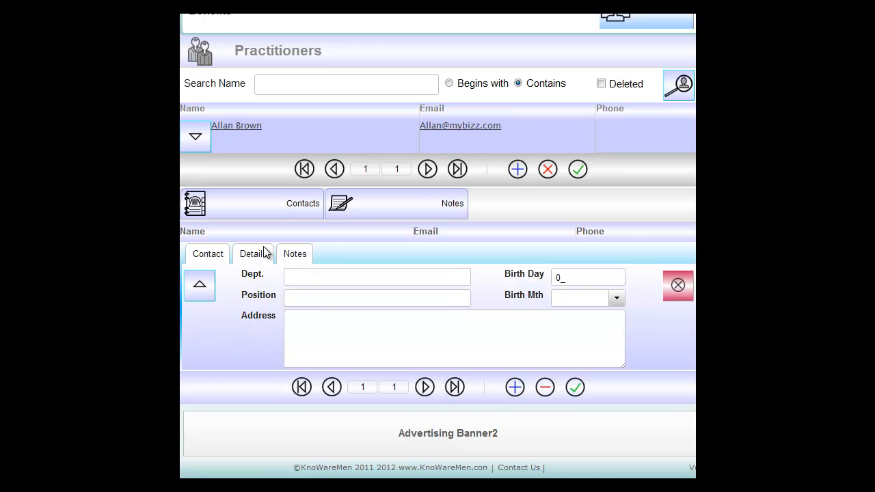
{"action": "left_click", "coordinate": [209, 258]}
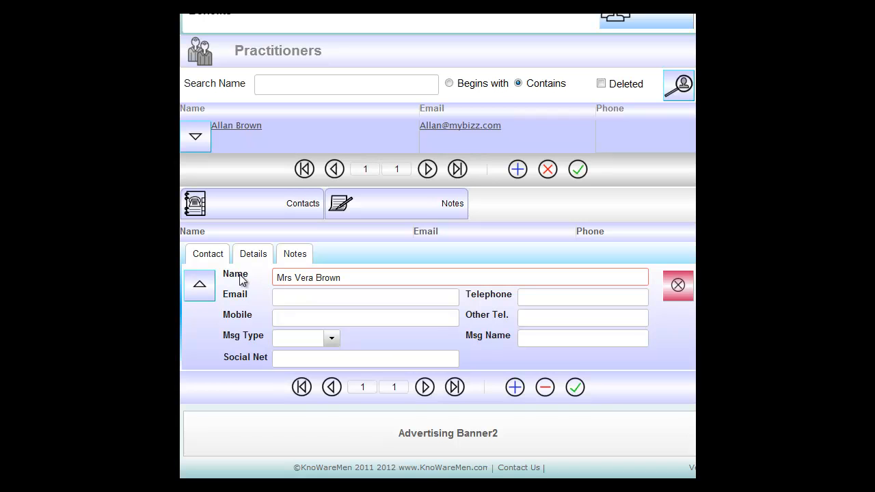
{"action": "left_click", "coordinate": [577, 388]}
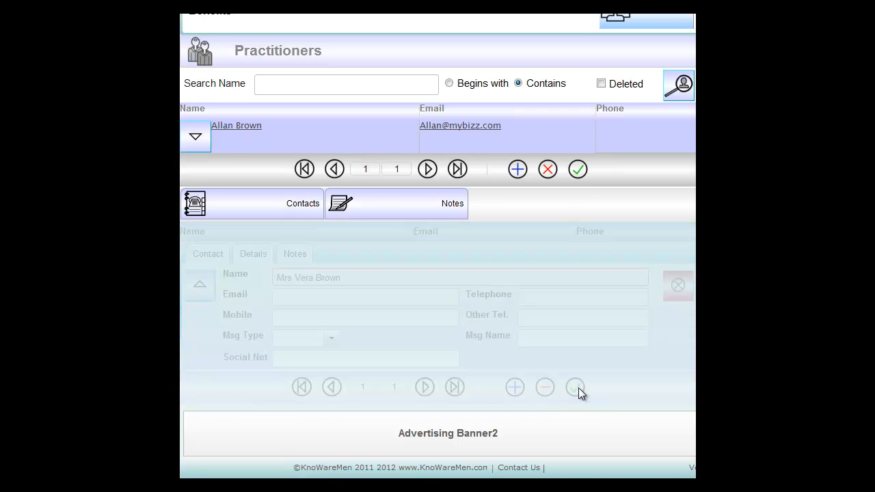